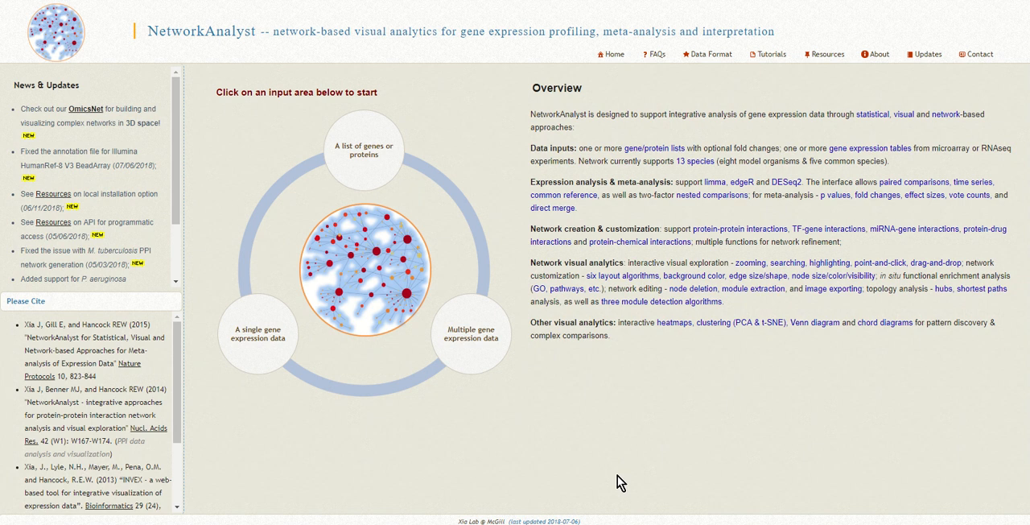
Start an analysis of multiple gene expression data sets and upload the file SMC control_IL1 as the first data set
{"action": "left_click", "coordinate": [477, 345]}
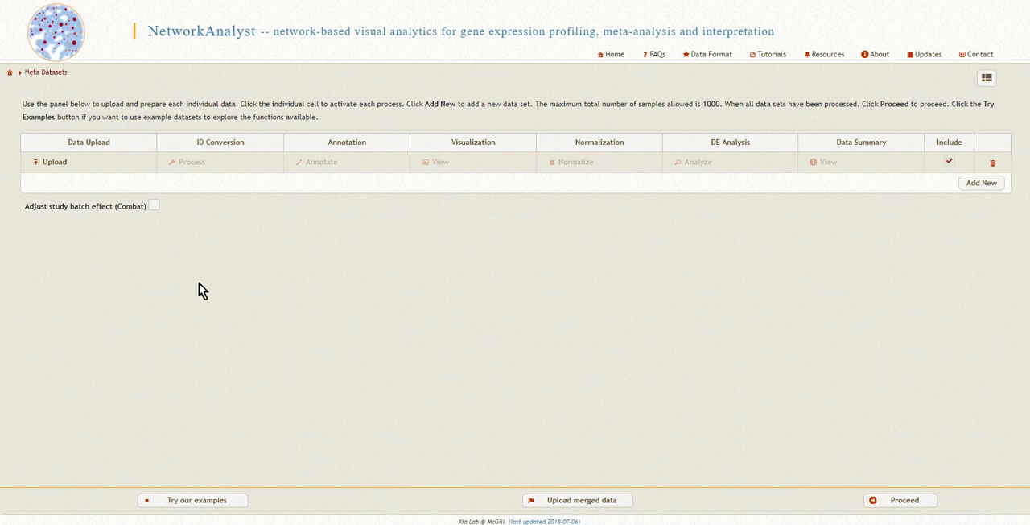
{"action": "left_click", "coordinate": [57, 166]}
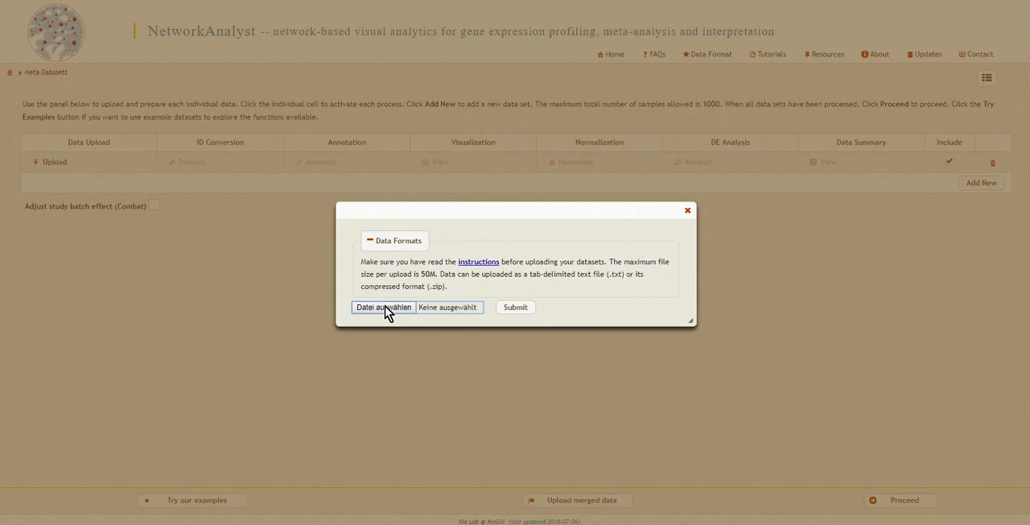
{"action": "left_click", "coordinate": [385, 306]}
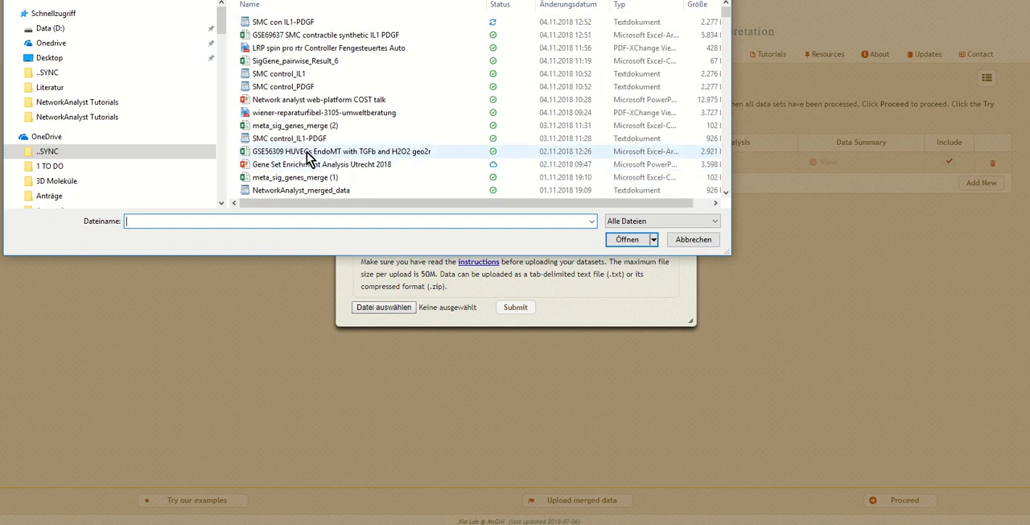
{"action": "left_click", "coordinate": [291, 76]}
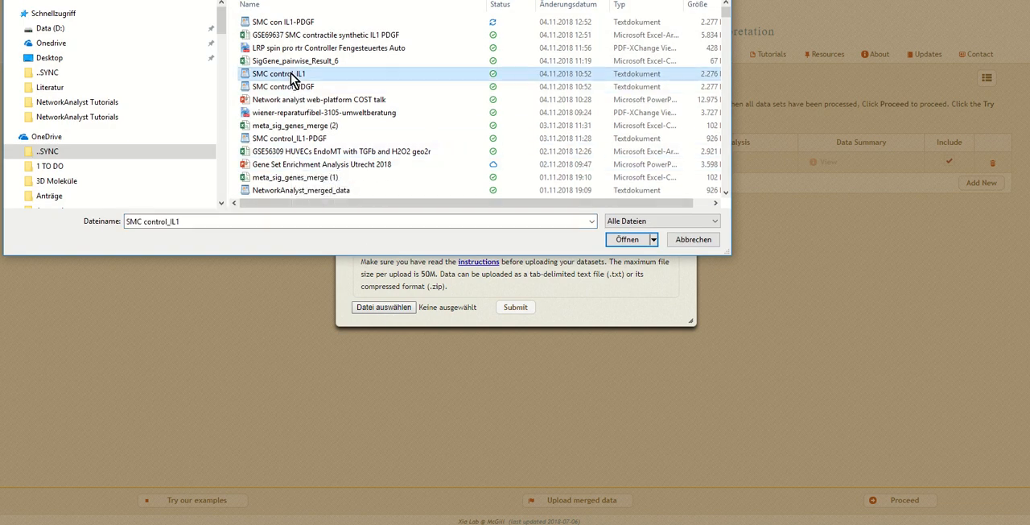
{"action": "left_click", "coordinate": [629, 242]}
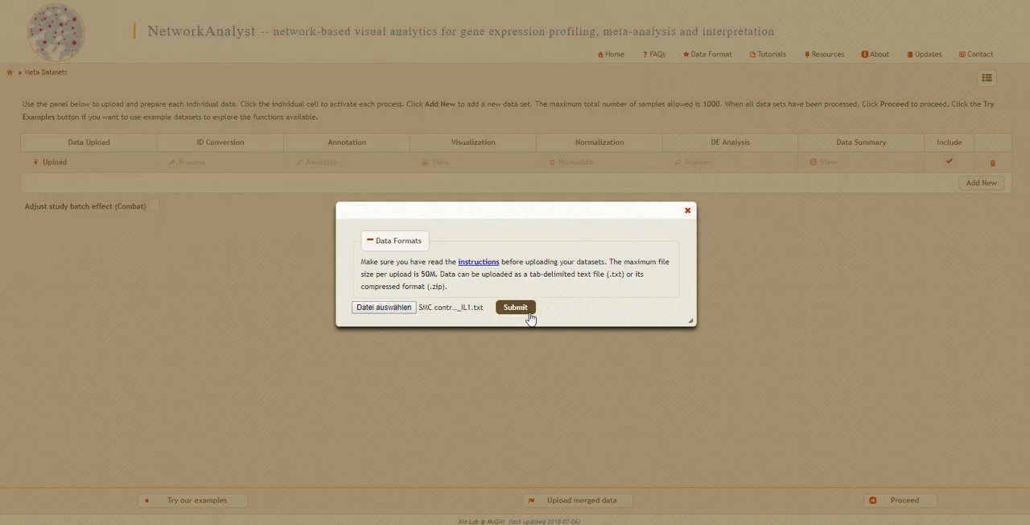
{"action": "left_click", "coordinate": [525, 309]}
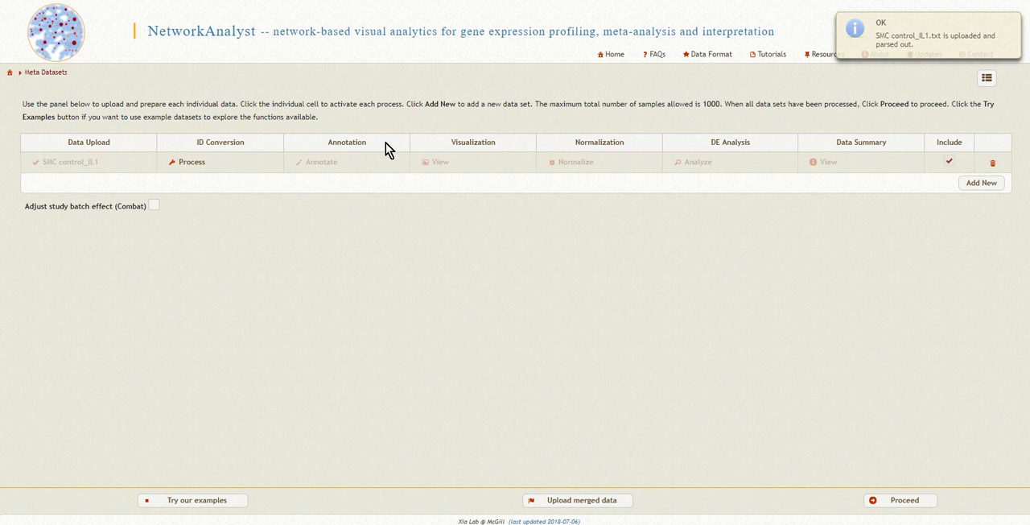
Convert the data set's gene IDs, specifying H. sapiens (human) as organism and Official Gene Symbol as ID type
{"action": "left_click", "coordinate": [193, 164]}
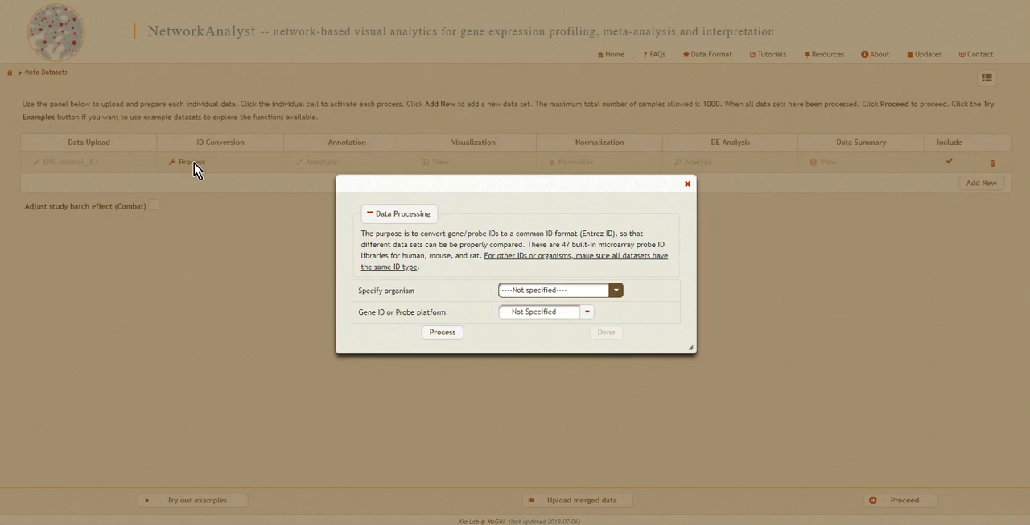
{"action": "left_click", "coordinate": [615, 292]}
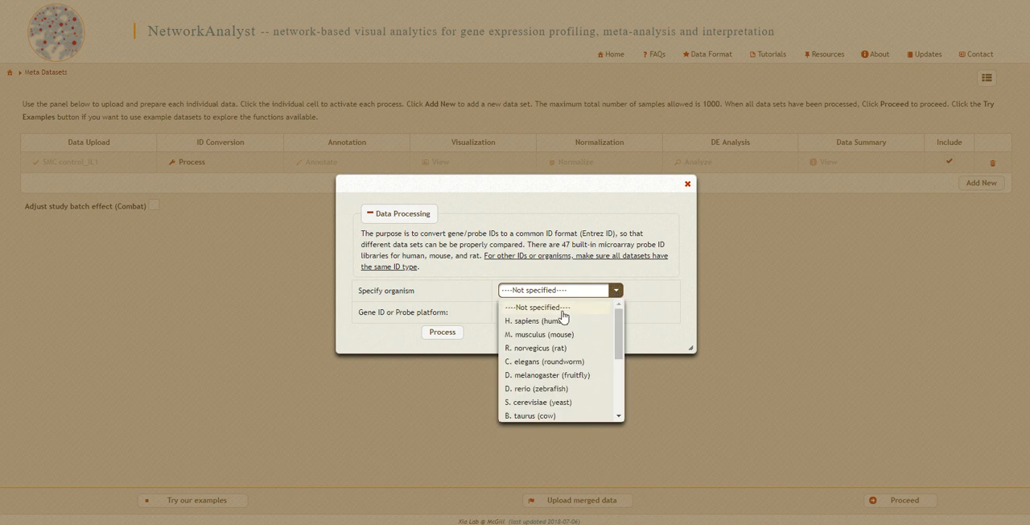
{"action": "left_click", "coordinate": [512, 321]}
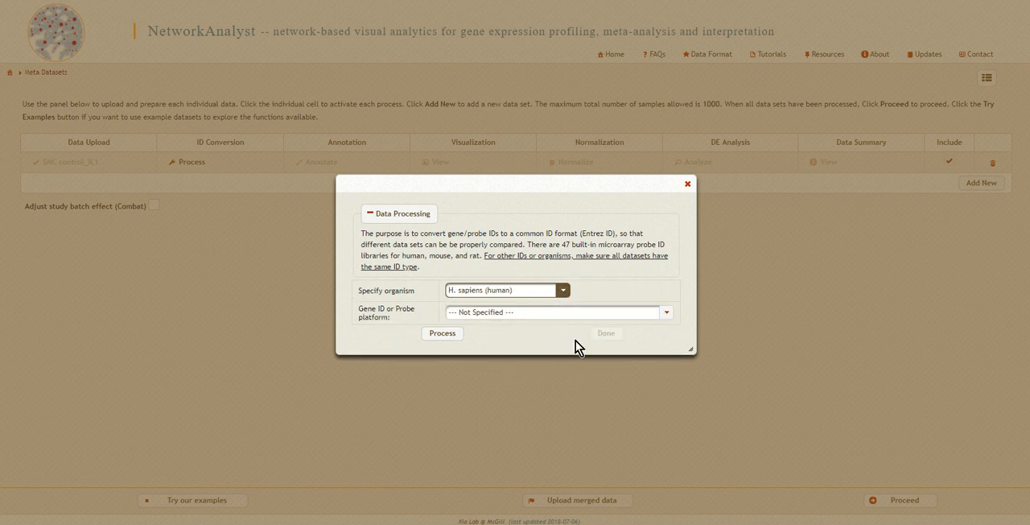
{"action": "left_click", "coordinate": [667, 312]}
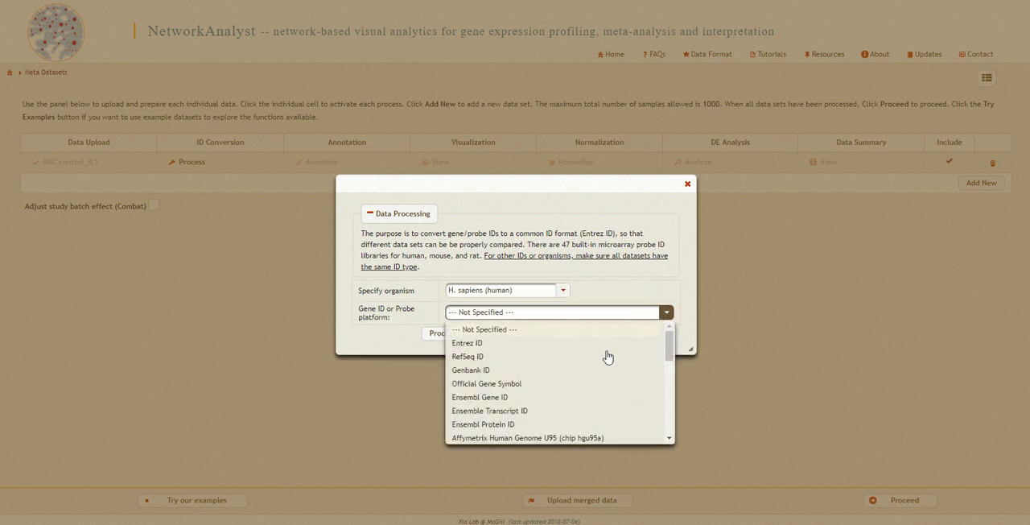
{"action": "left_click", "coordinate": [586, 385]}
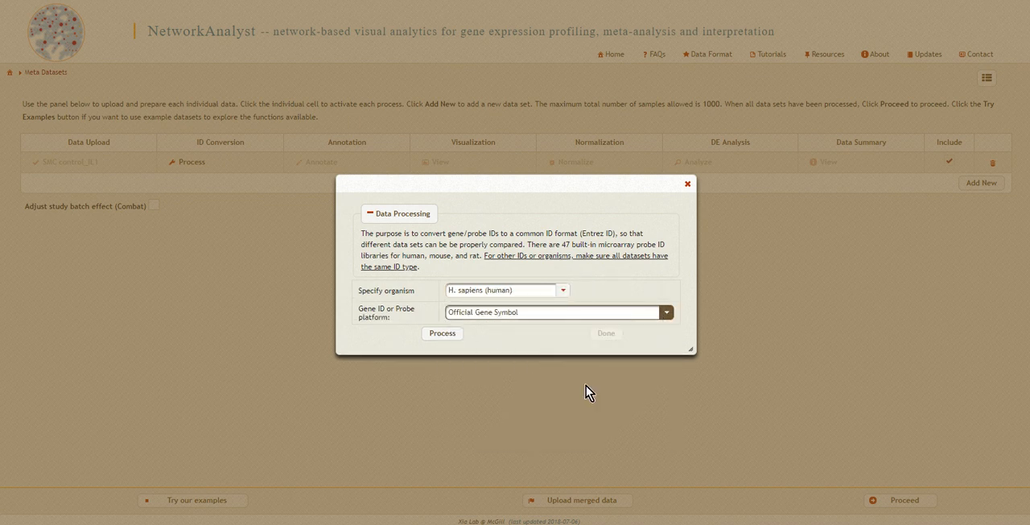
{"action": "left_click", "coordinate": [440, 337]}
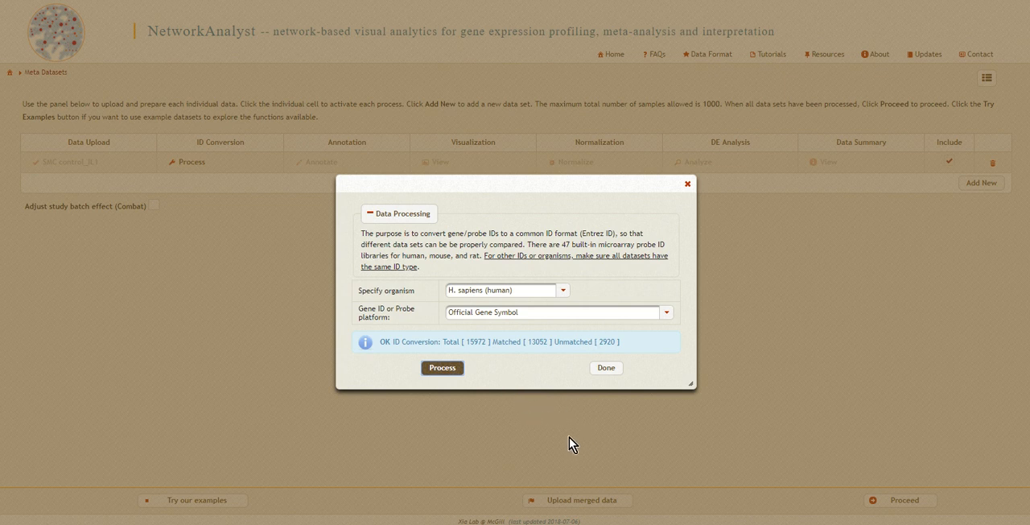
{"action": "left_click", "coordinate": [606, 368]}
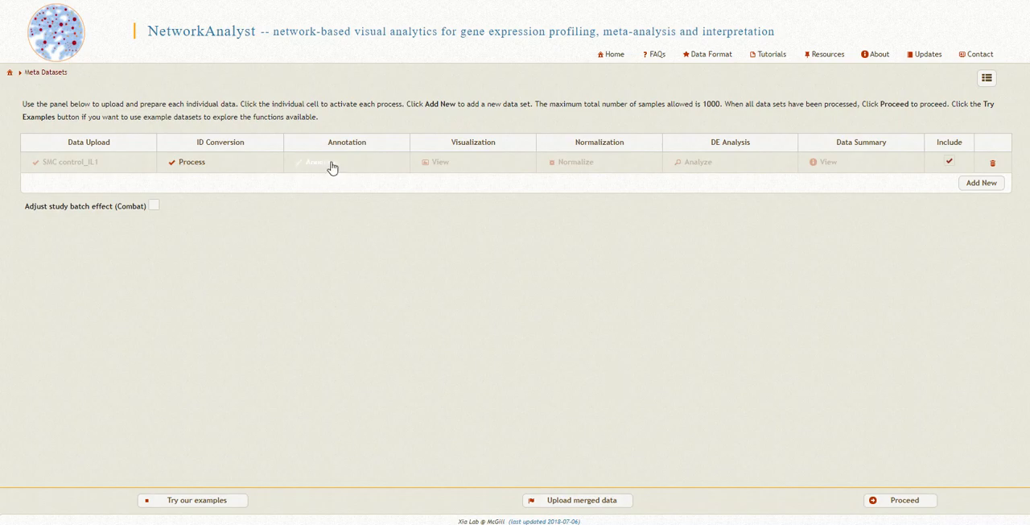
Annotate the SMC control_IL1 samples by the TREATMENT condition, keeping the listed control and IL_1a group labels
{"action": "left_click", "coordinate": [332, 163]}
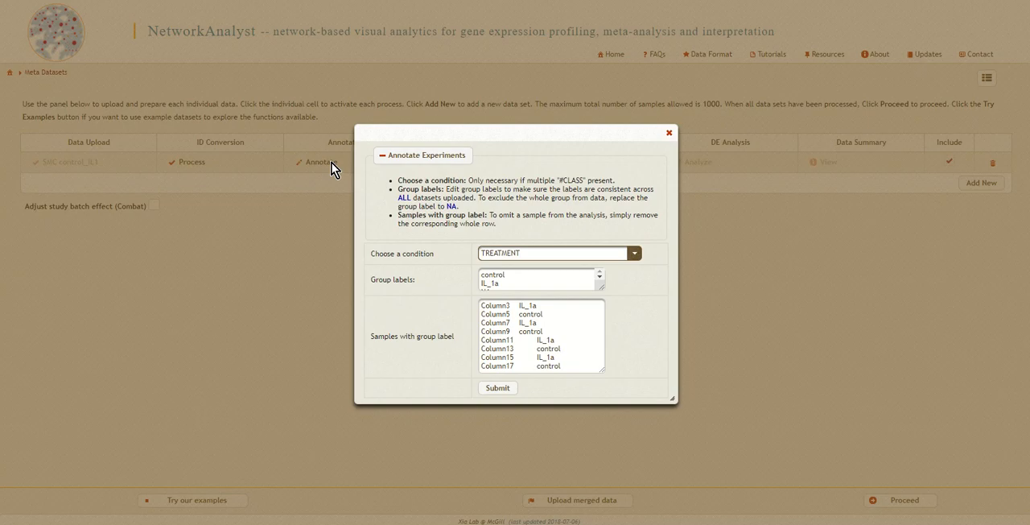
{"action": "left_click", "coordinate": [635, 255]}
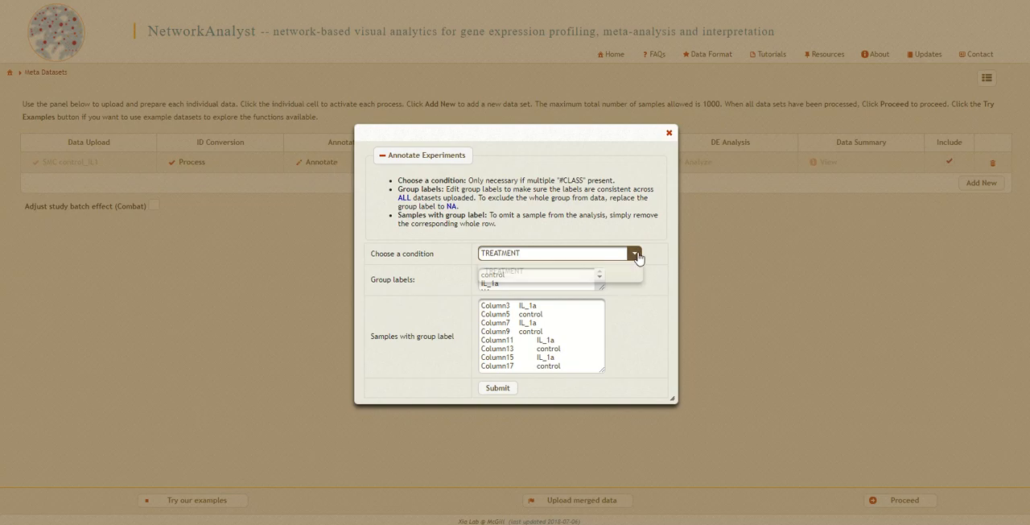
{"action": "left_click", "coordinate": [635, 255]}
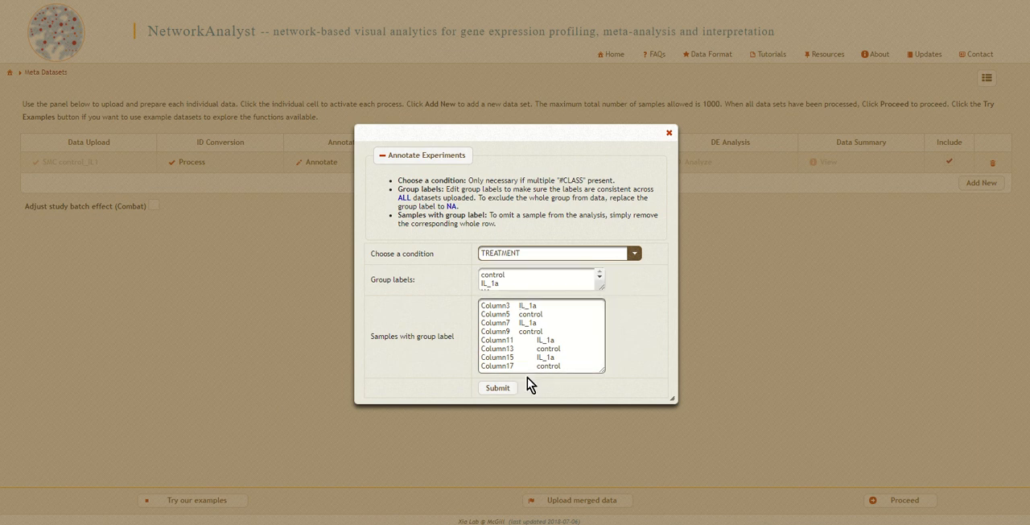
{"action": "left_click", "coordinate": [503, 389]}
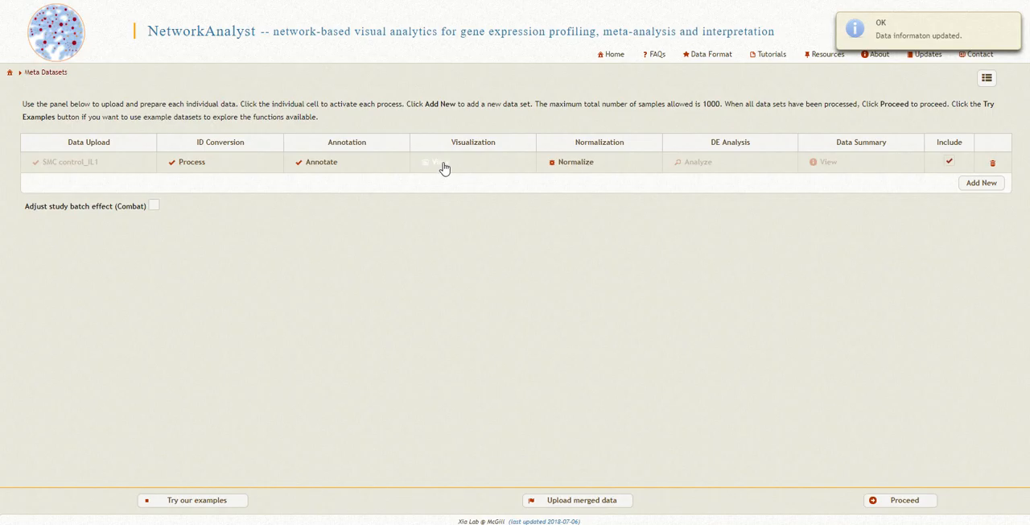
Examine the data set's boxplot for value distribution and its PCA plot for sample clustering
{"action": "left_click", "coordinate": [441, 163]}
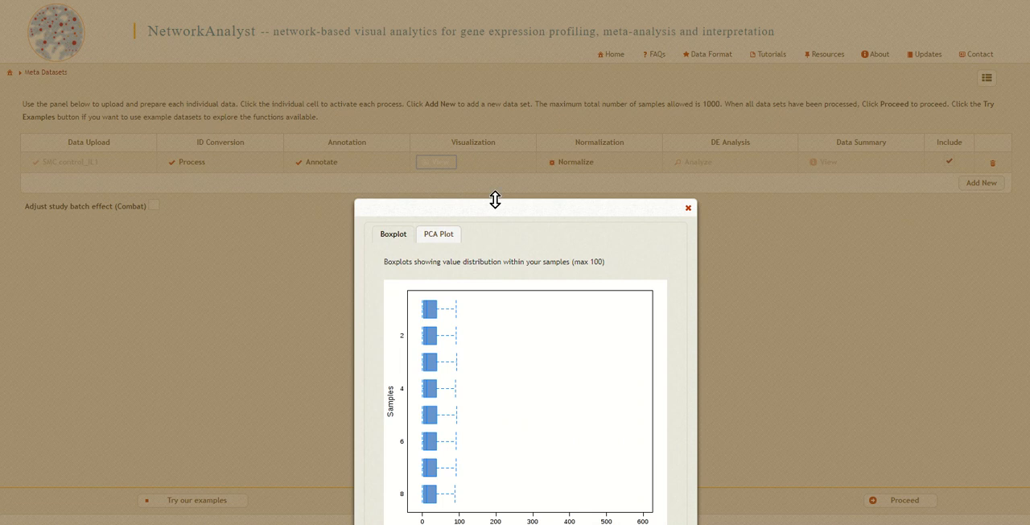
{"action": "left_click_drag", "start_coordinate": [502, 211], "coordinate": [540, 105]}
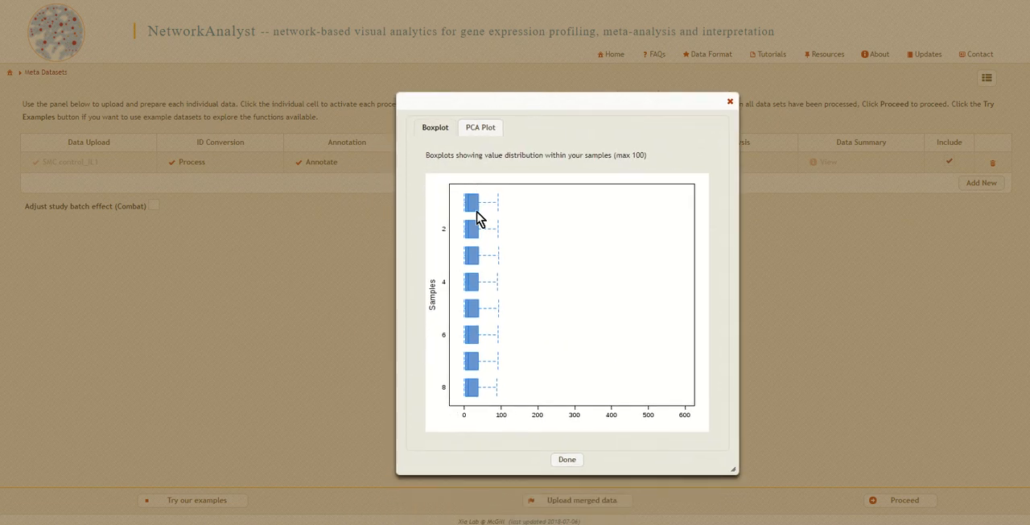
{"action": "left_click", "coordinate": [486, 129]}
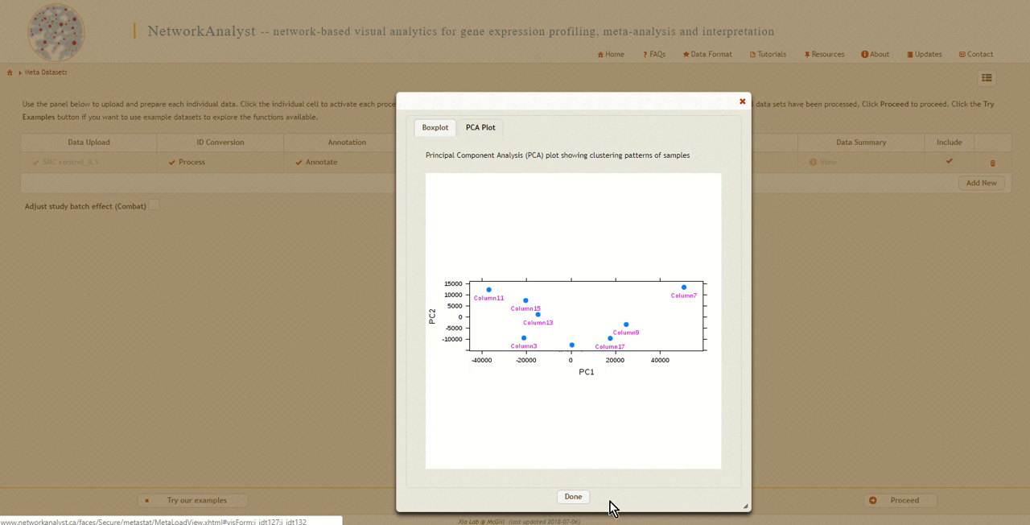
{"action": "left_click", "coordinate": [580, 498]}
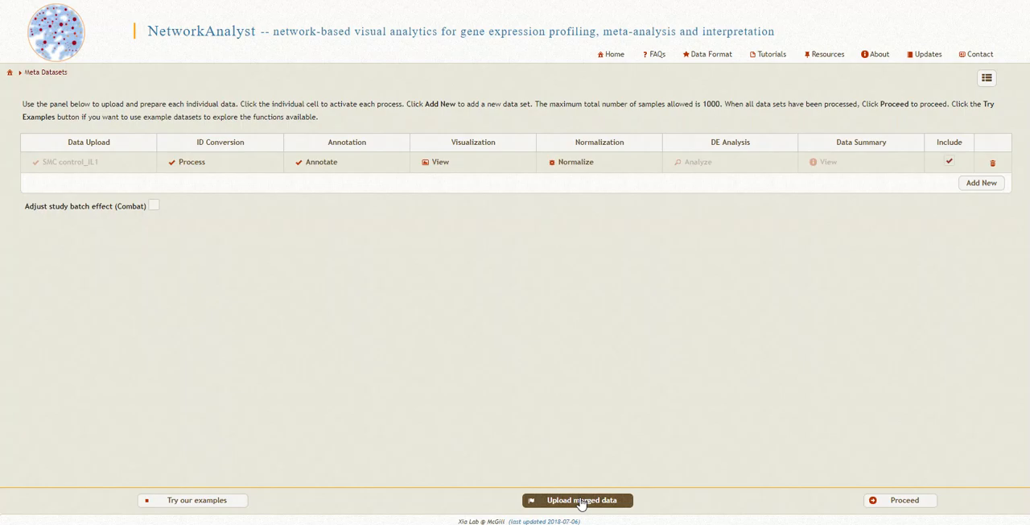
Normalize the data set as RNA-seq data (counts) using the log2-counts per million procedure without auto-scaling
{"action": "left_click", "coordinate": [577, 165]}
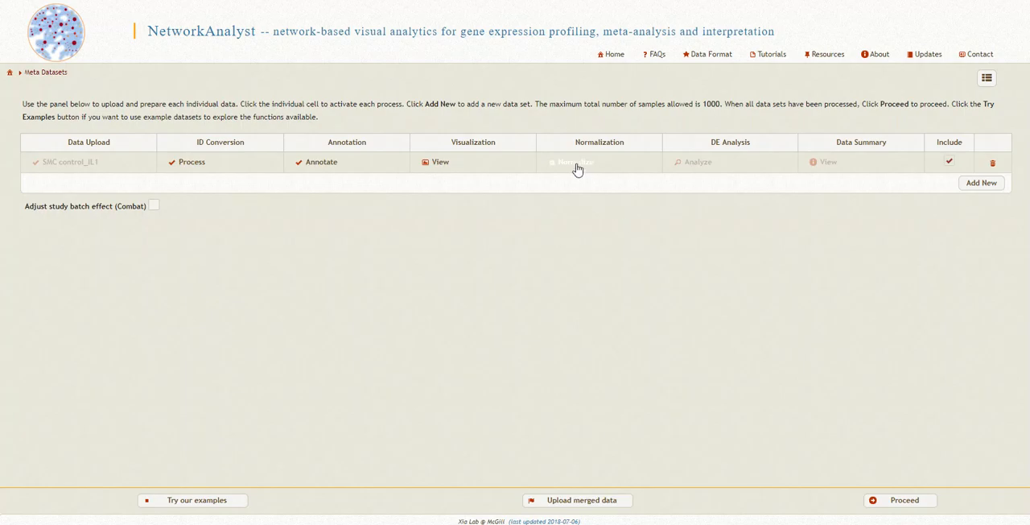
{"action": "left_click", "coordinate": [576, 166]}
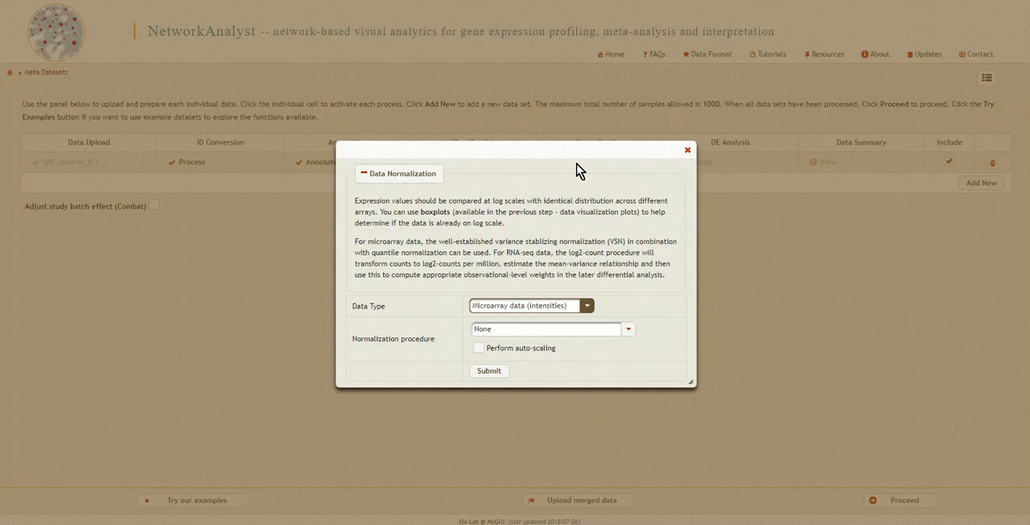
{"action": "left_click", "coordinate": [588, 306]}
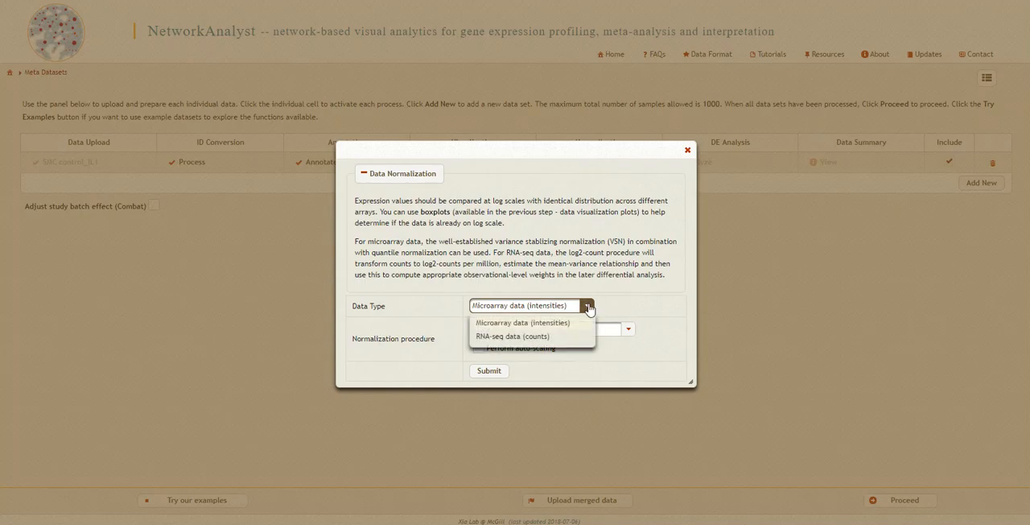
{"action": "left_click", "coordinate": [520, 341]}
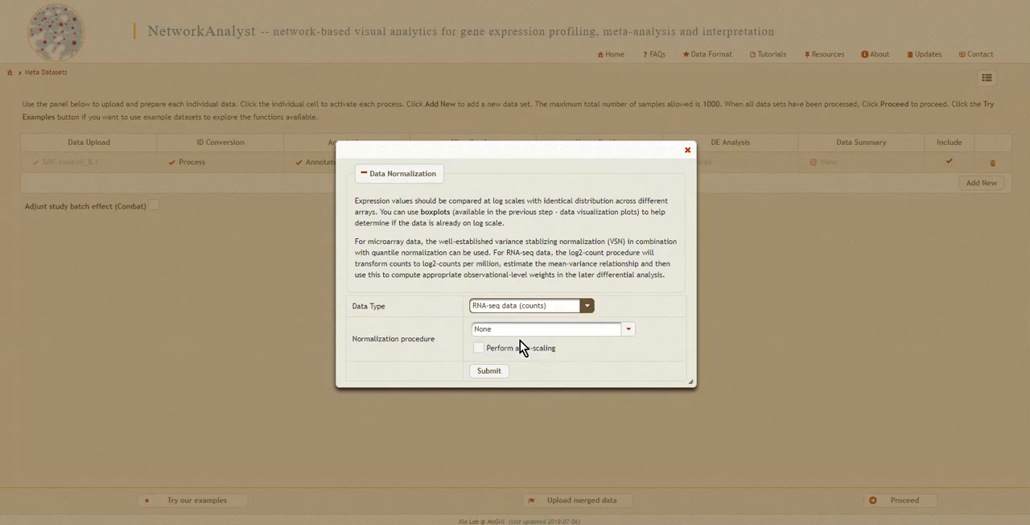
{"action": "left_click", "coordinate": [594, 330]}
{"action": "left_click", "coordinate": [570, 359]}
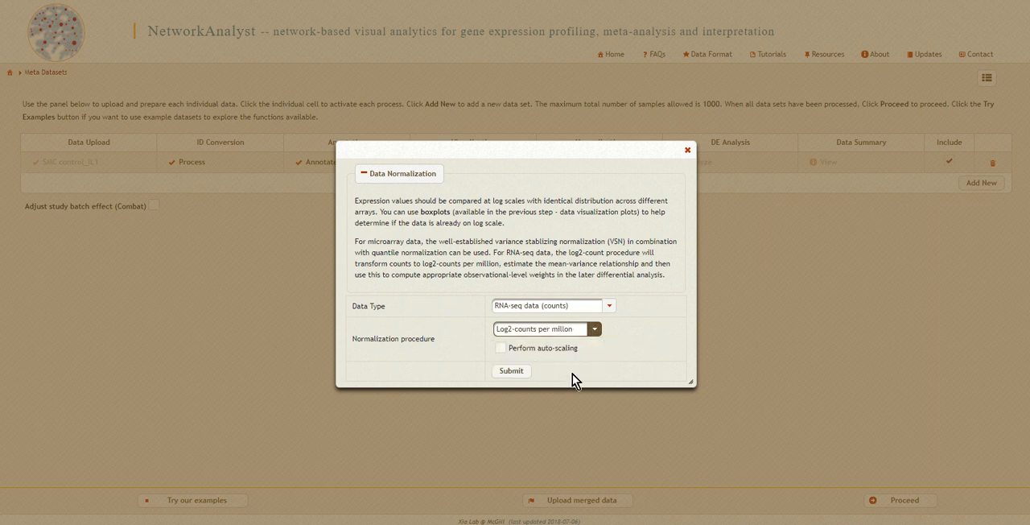
{"action": "left_click", "coordinate": [511, 371]}
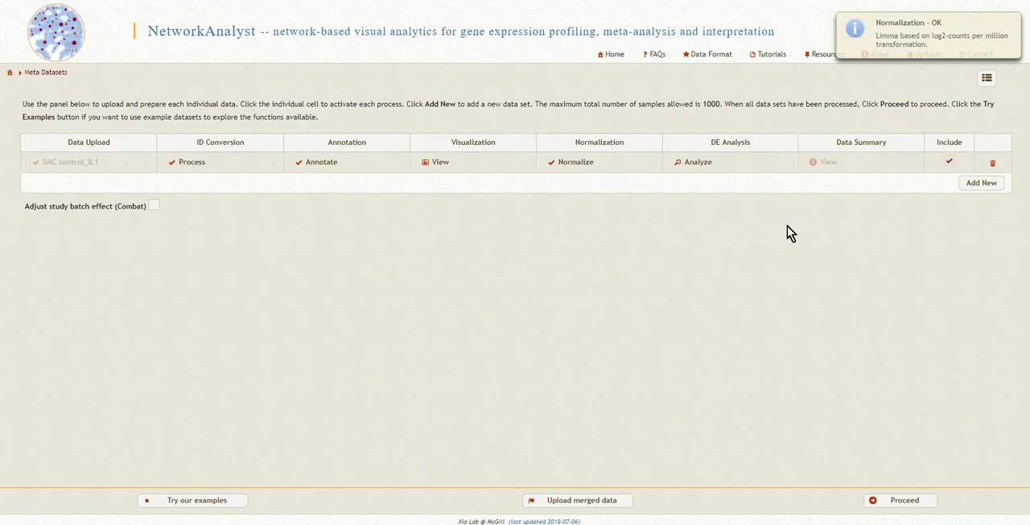
Run the differential expression analysis for control versus IL_1a with an FDR cutoff of 0.05 and review the data summary
{"action": "left_click", "coordinate": [699, 163]}
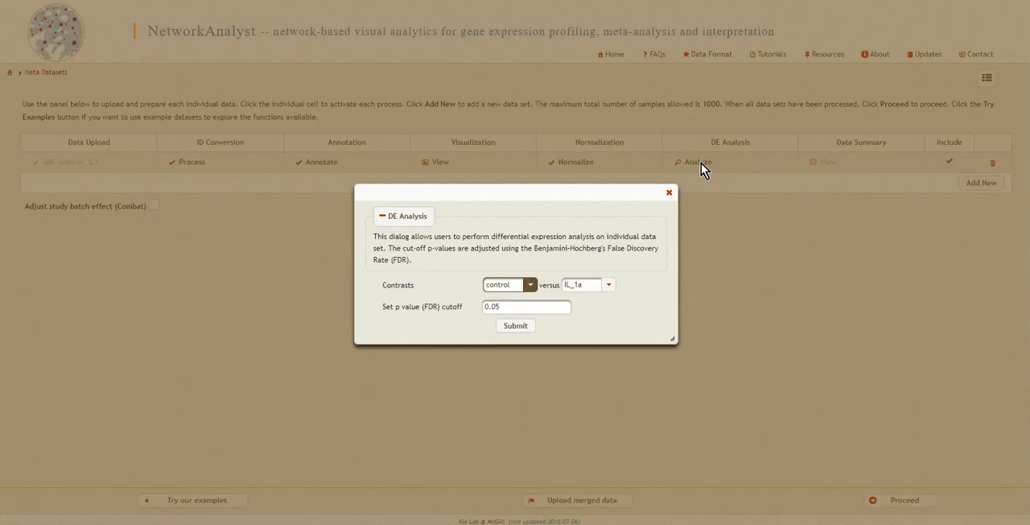
{"action": "left_click", "coordinate": [529, 286]}
{"action": "left_click", "coordinate": [529, 291]}
{"action": "left_click", "coordinate": [517, 329]}
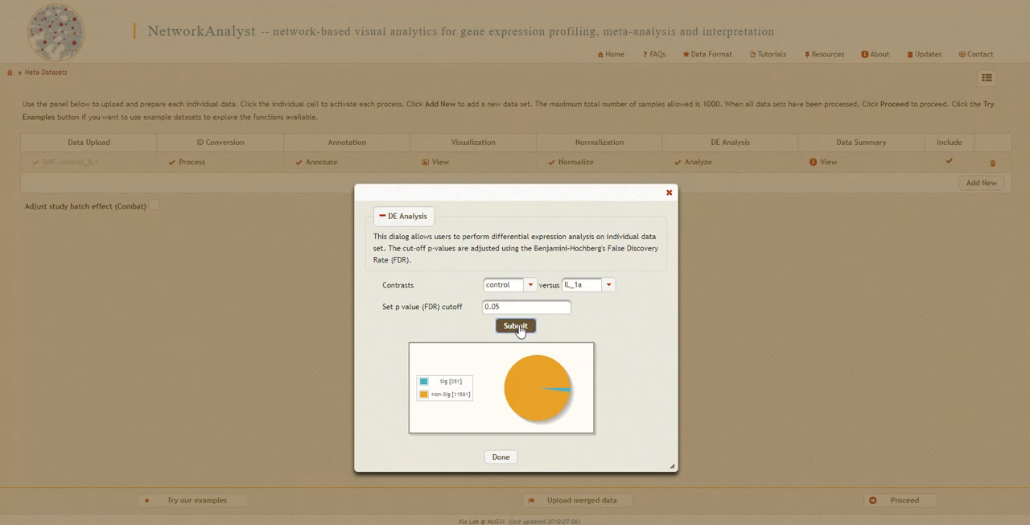
{"action": "mouse_move", "coordinate": [552, 394]}
{"action": "left_click", "coordinate": [499, 460]}
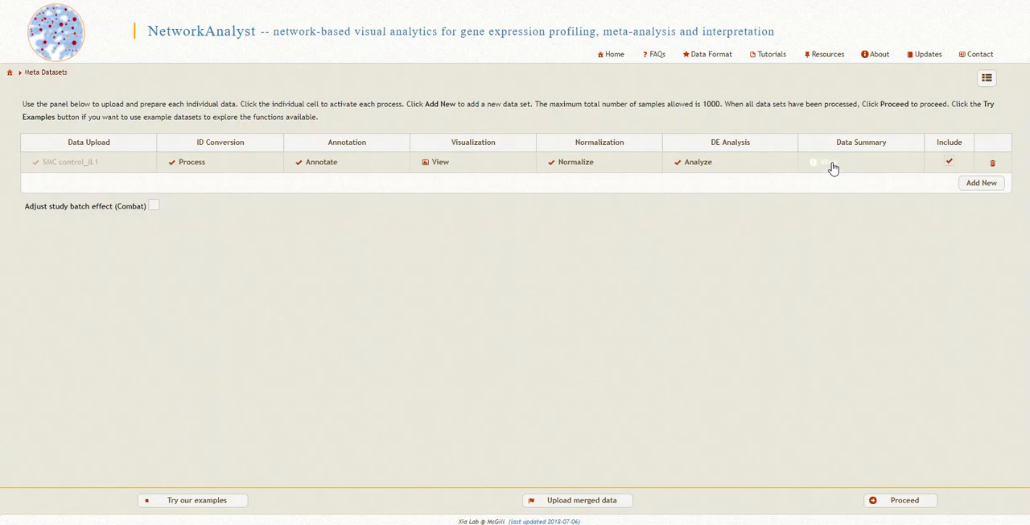
{"action": "left_click", "coordinate": [833, 165]}
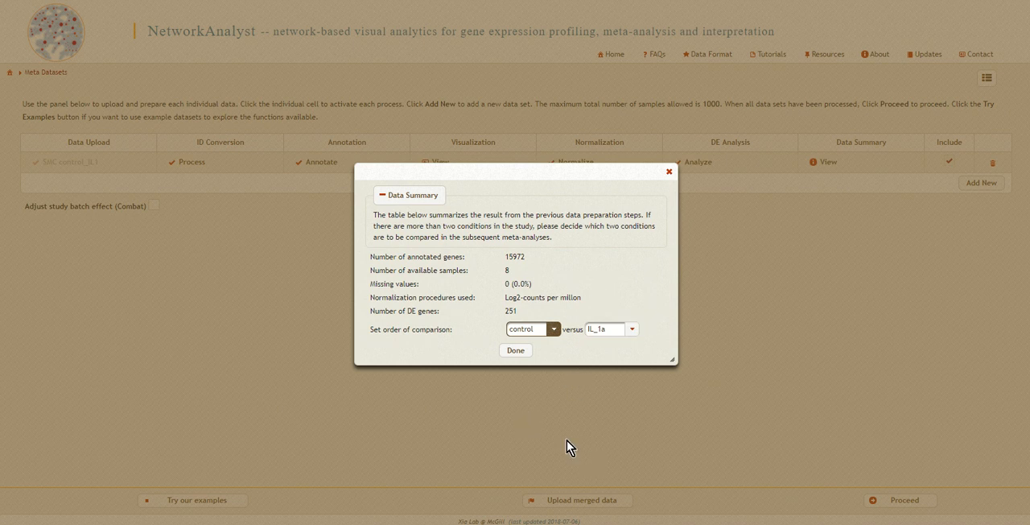
{"action": "left_click", "coordinate": [518, 353]}
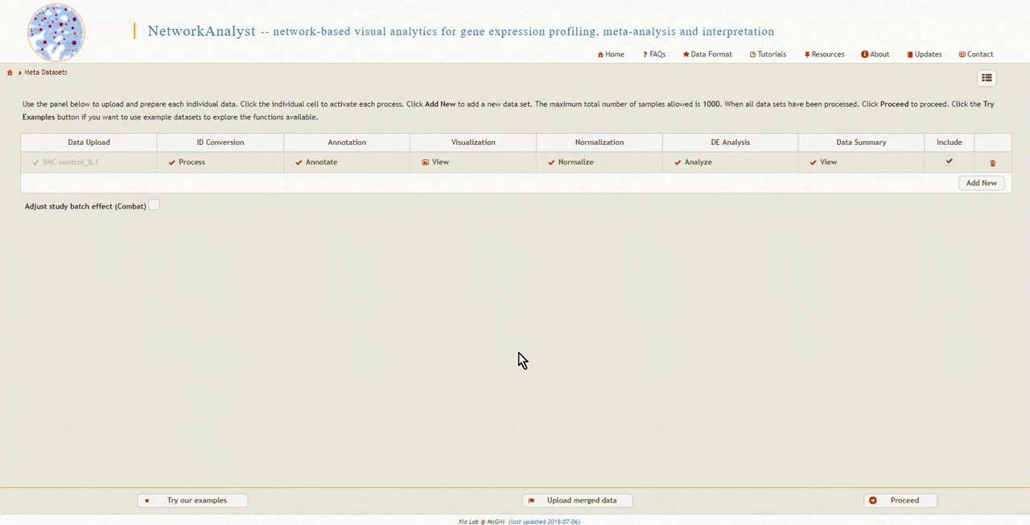
Add a second data set and upload the SMC control_PDGF text file to it
{"action": "left_click", "coordinate": [983, 184]}
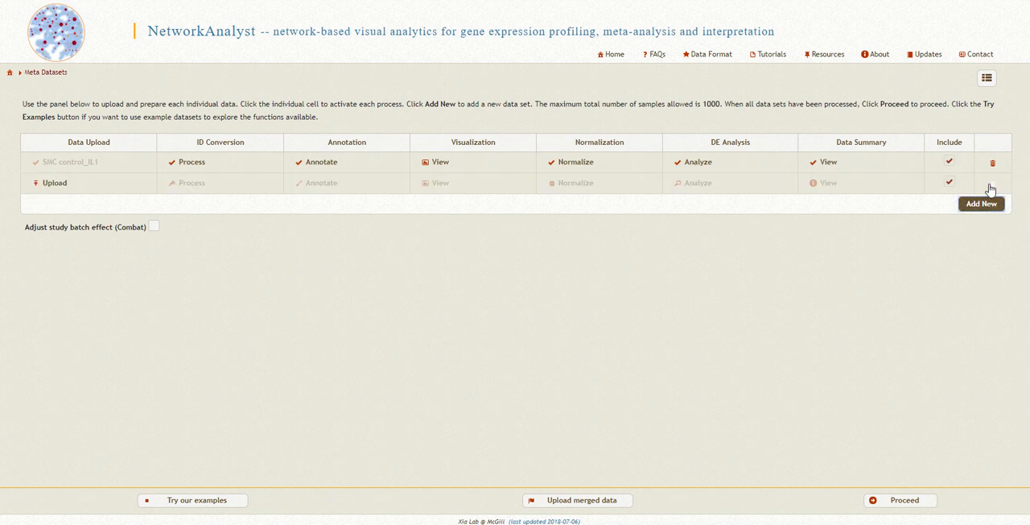
{"action": "left_click", "coordinate": [54, 183]}
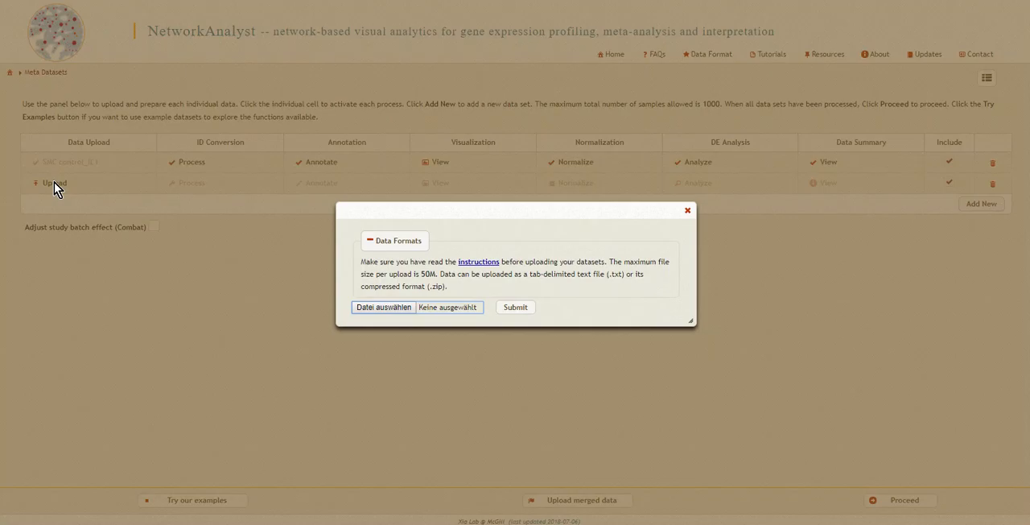
{"action": "left_click", "coordinate": [384, 307]}
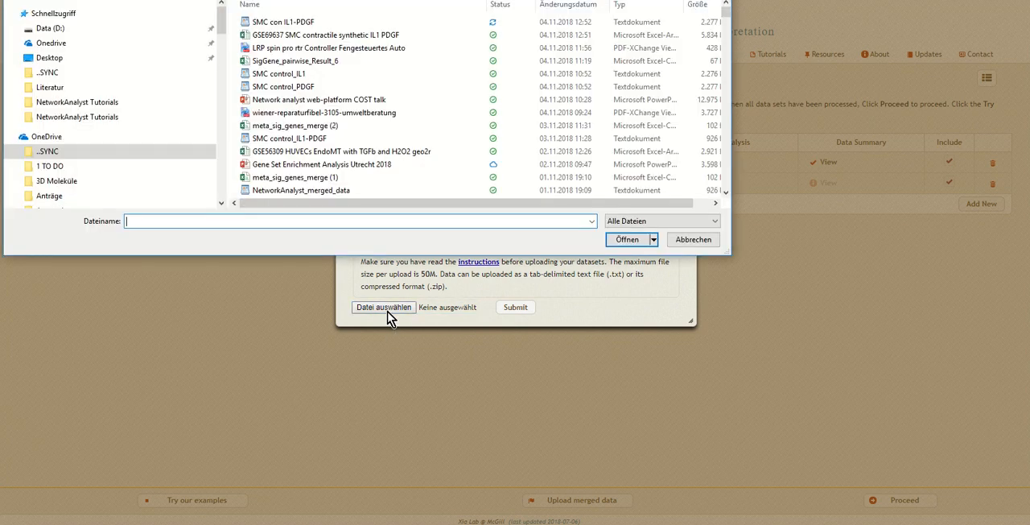
{"action": "left_click_drag", "start_coordinate": [338, 0], "coordinate": [360, 41]}
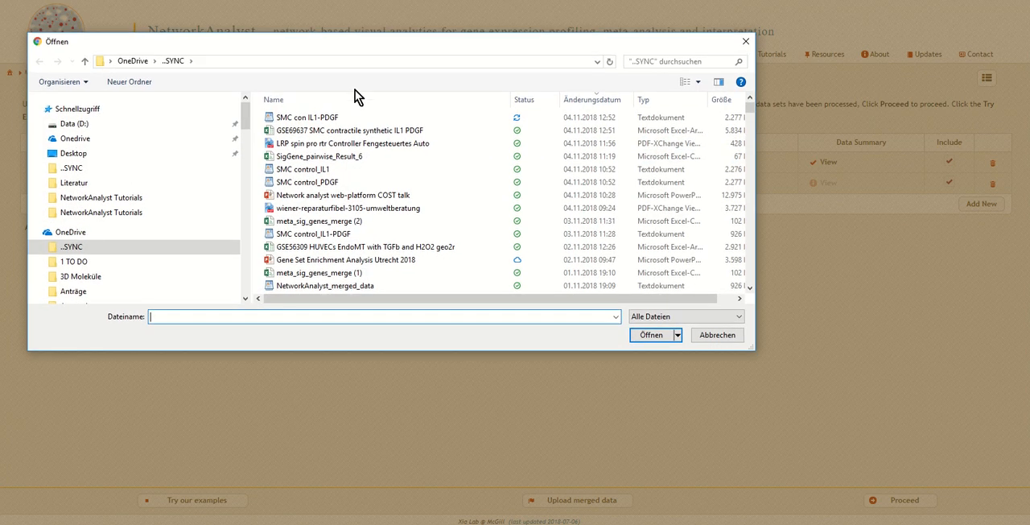
{"action": "left_click", "coordinate": [322, 182]}
{"action": "left_click", "coordinate": [658, 337]}
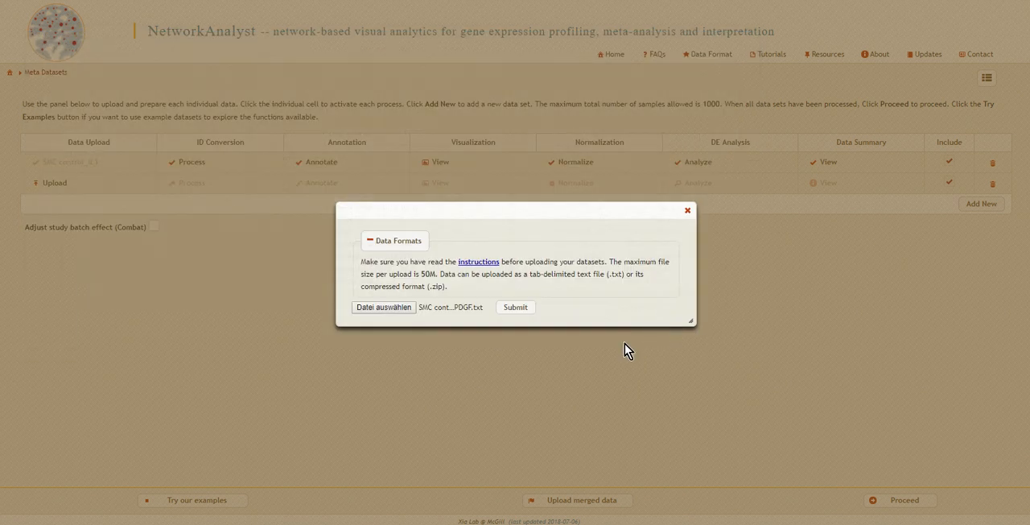
{"action": "left_click", "coordinate": [527, 307]}
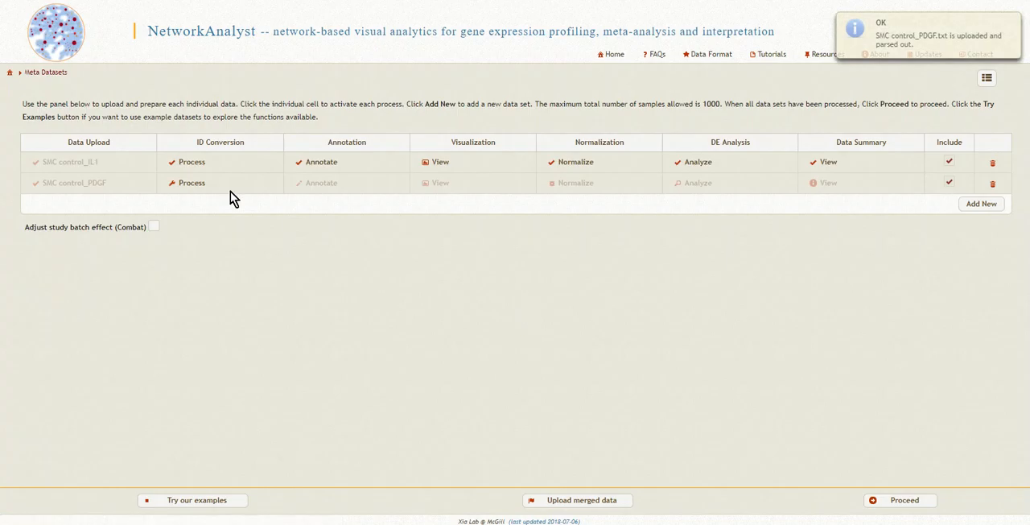
Convert the SMC control_PDGF gene IDs using H. sapiens (human) as organism and Official Gene Symbol as ID type
{"action": "left_click", "coordinate": [200, 187]}
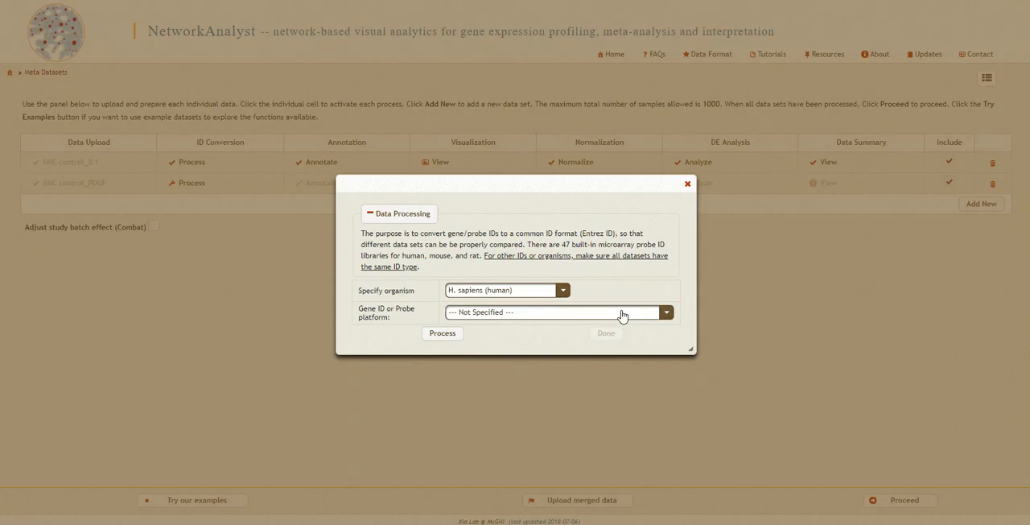
{"action": "left_click", "coordinate": [622, 314]}
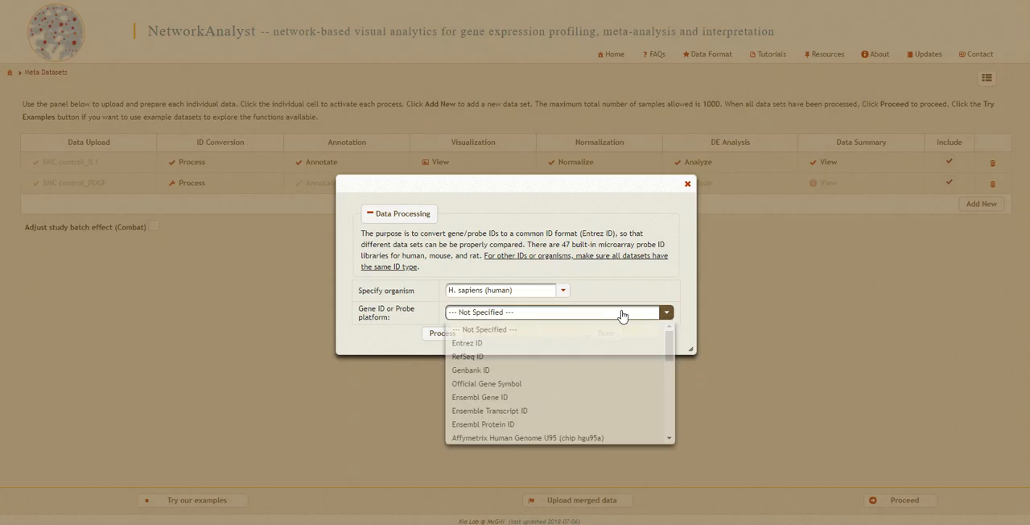
{"action": "left_click", "coordinate": [506, 385]}
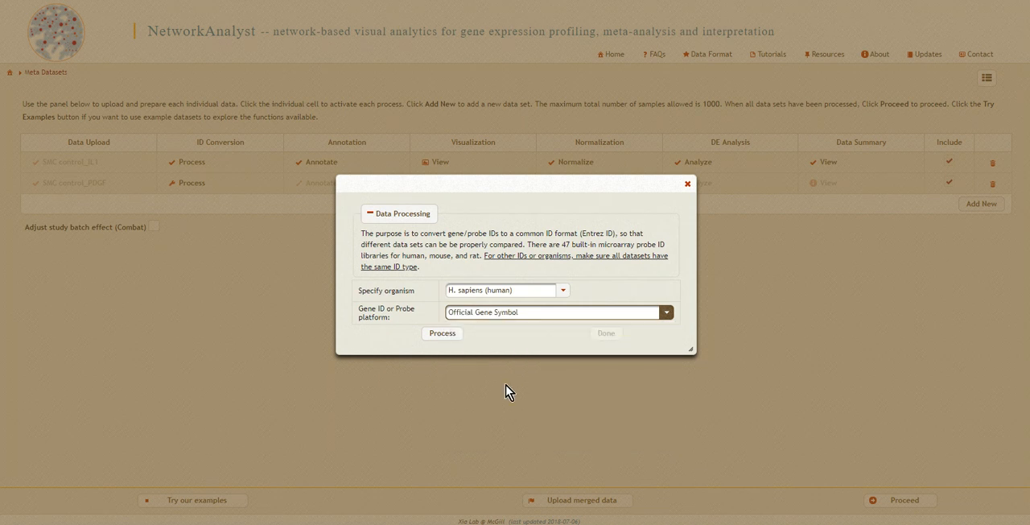
{"action": "left_click", "coordinate": [445, 334]}
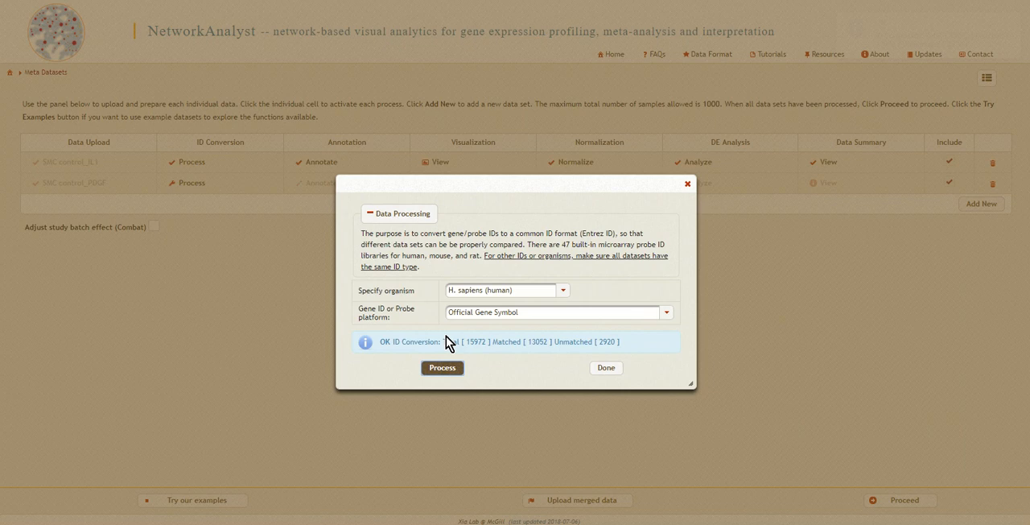
{"action": "left_click", "coordinate": [609, 372]}
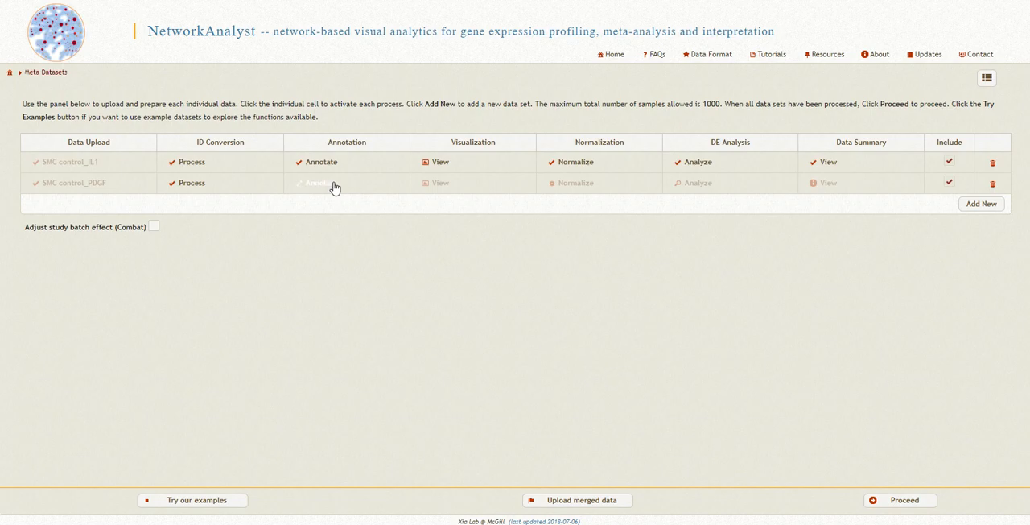
Annotate the SMC control_PDGF samples by the TREATMENT condition, keeping the listed group labels
{"action": "left_click", "coordinate": [332, 183]}
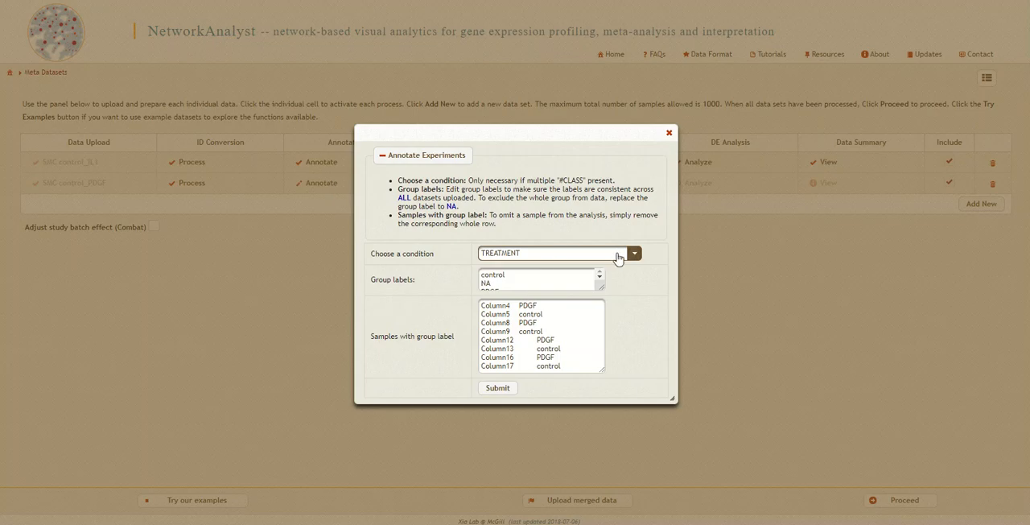
{"action": "left_click", "coordinate": [601, 276]}
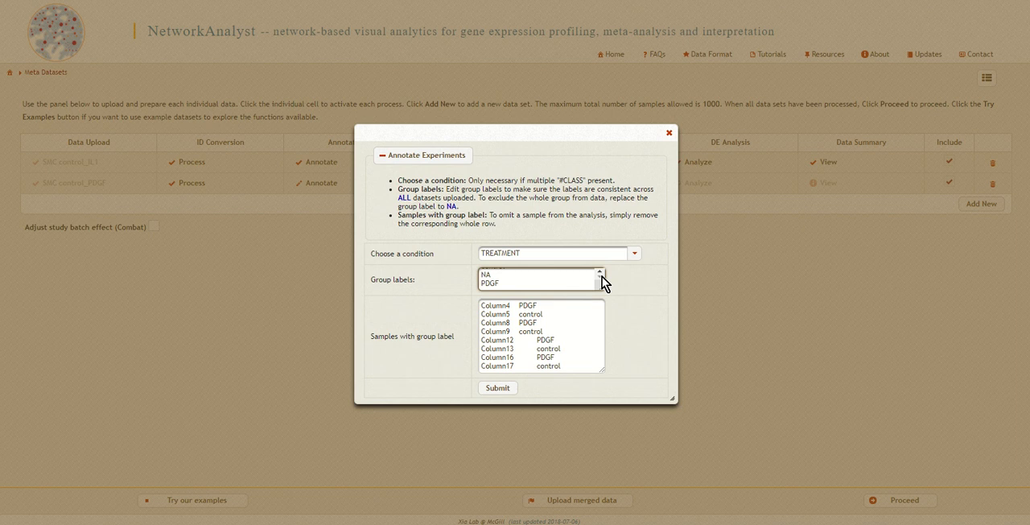
{"action": "left_click", "coordinate": [601, 272]}
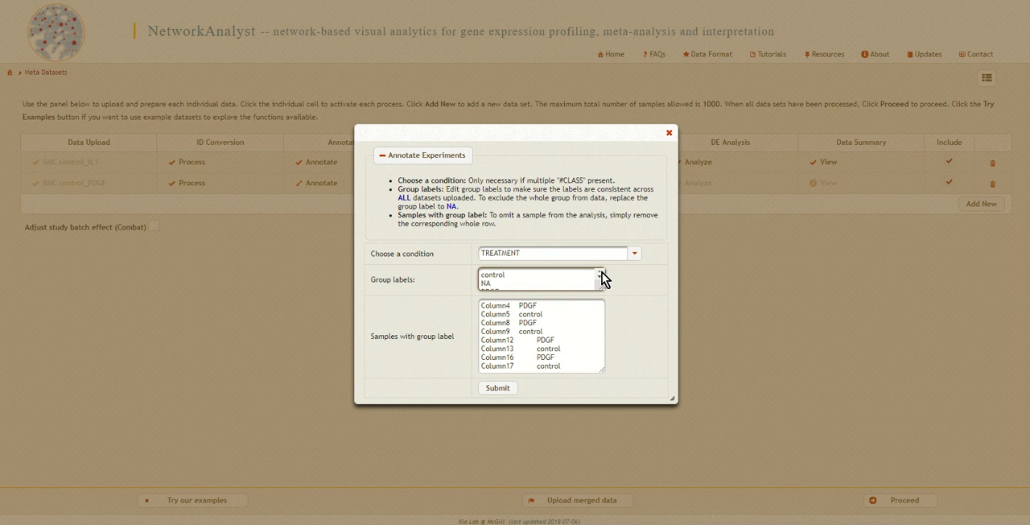
{"action": "left_click", "coordinate": [498, 388]}
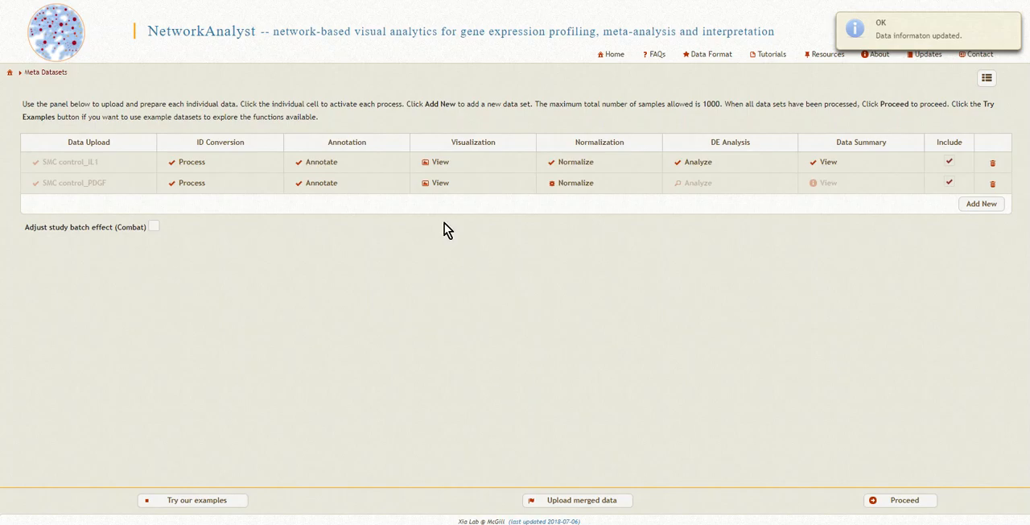
Examine the PCA plot and boxplot of the SMC control_PDGF data set
{"action": "left_click", "coordinate": [441, 189]}
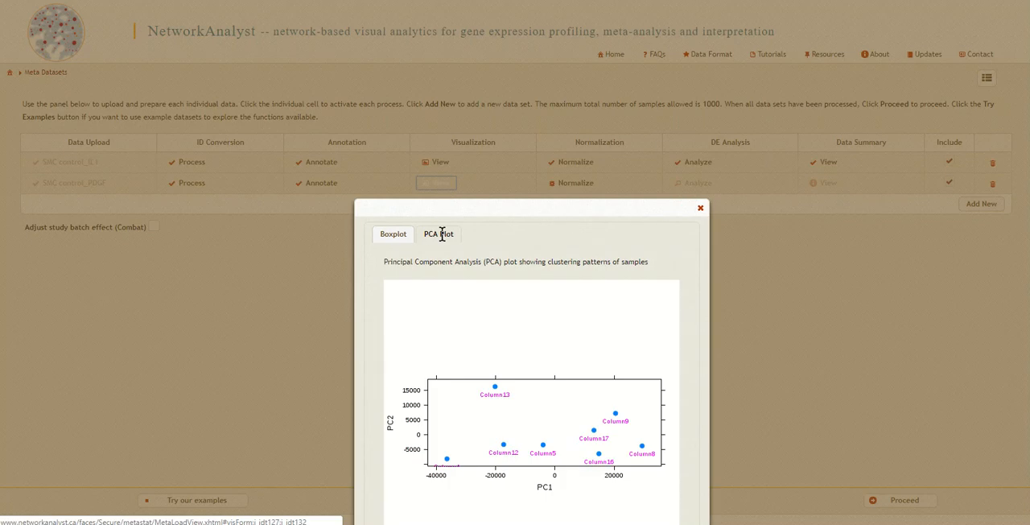
{"action": "left_click", "coordinate": [394, 233]}
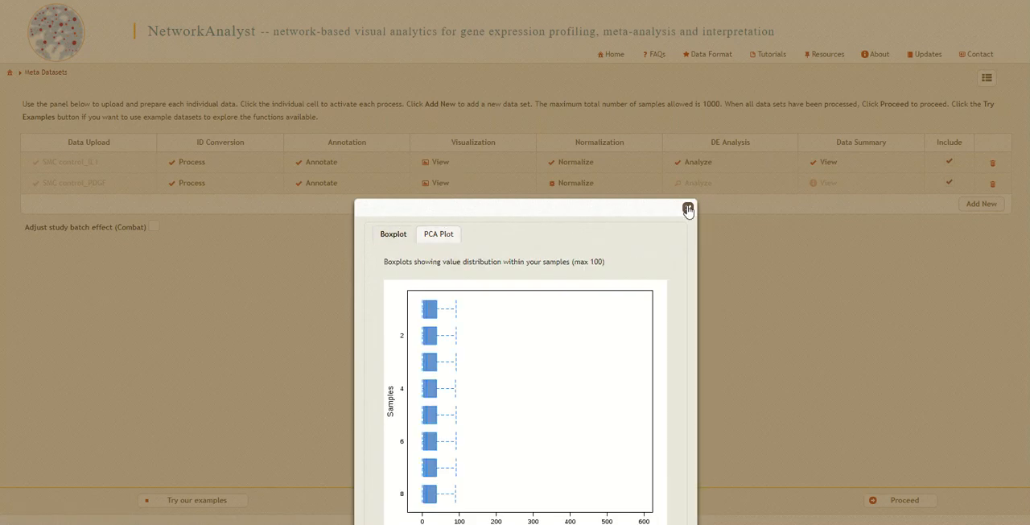
{"action": "left_click", "coordinate": [688, 209]}
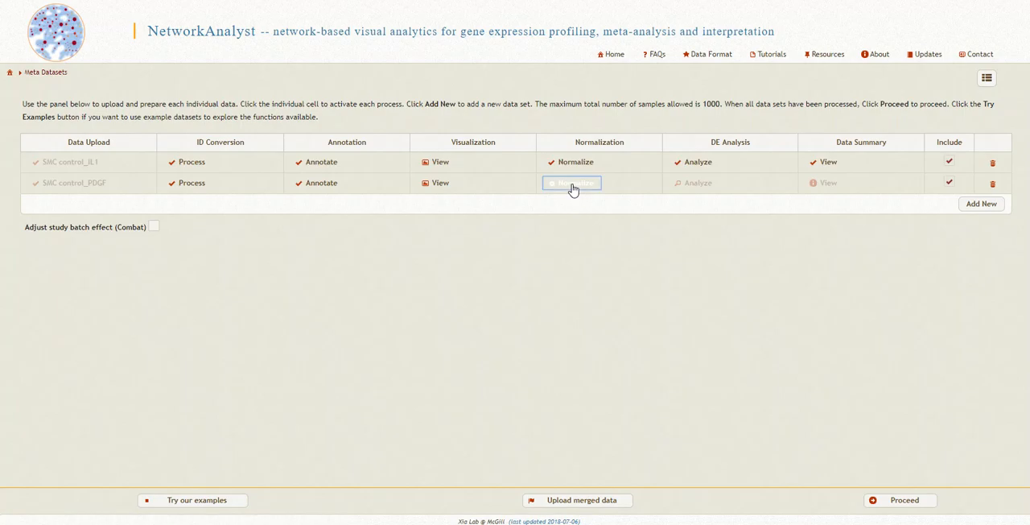
Normalize SMC control_PDGF as RNA-seq data (counts) with the log2-counts per million procedure, without auto-scaling
{"action": "left_click", "coordinate": [572, 188]}
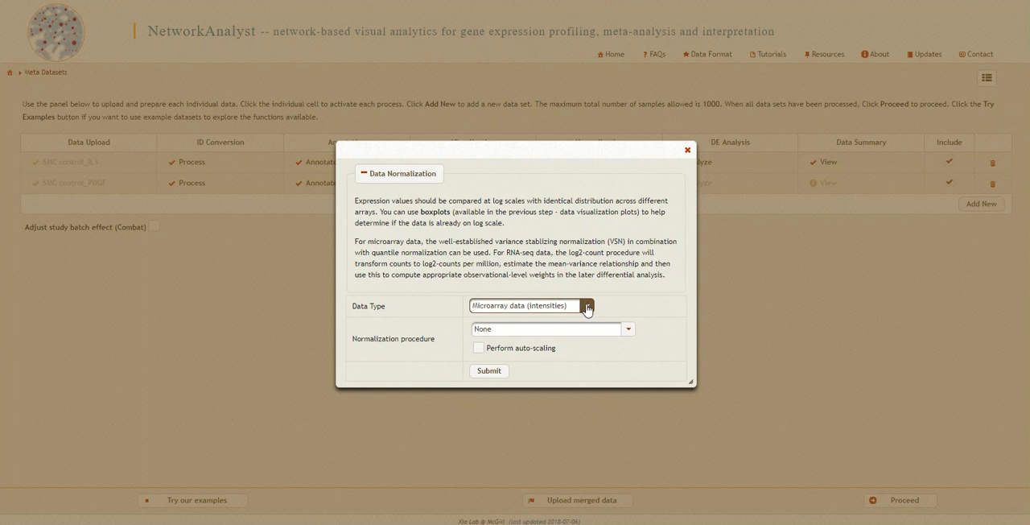
{"action": "left_click", "coordinate": [586, 307]}
{"action": "left_click", "coordinate": [489, 336]}
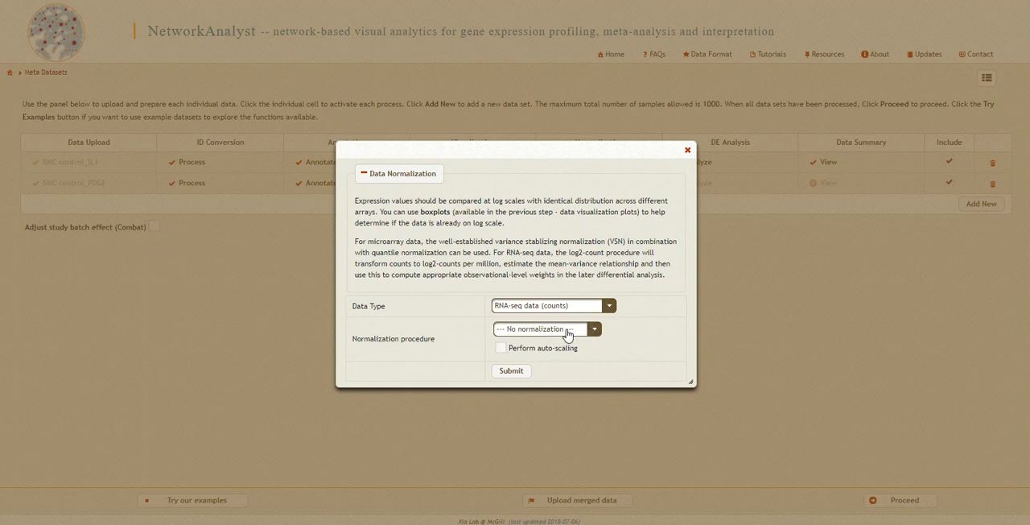
{"action": "left_click", "coordinate": [593, 333]}
{"action": "left_click", "coordinate": [519, 356]}
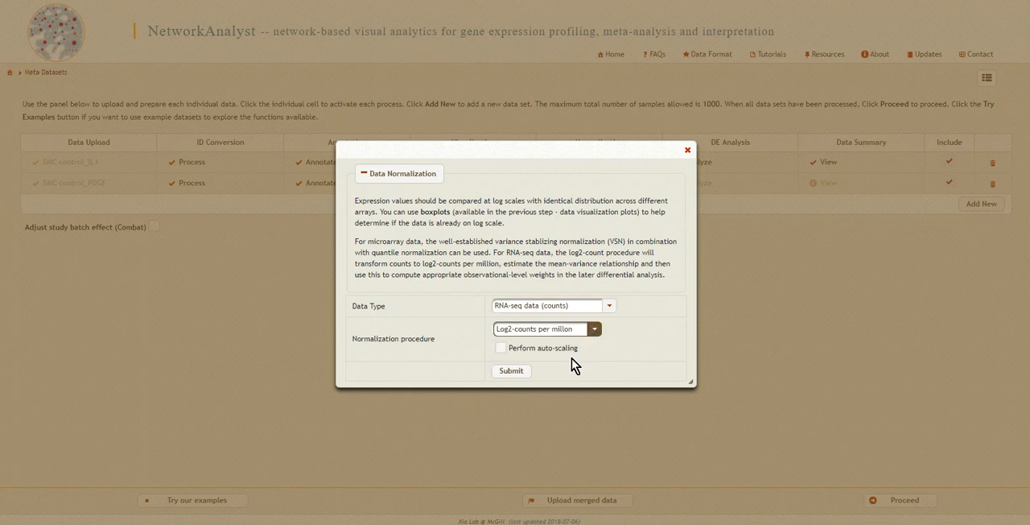
{"action": "left_click", "coordinate": [512, 371]}
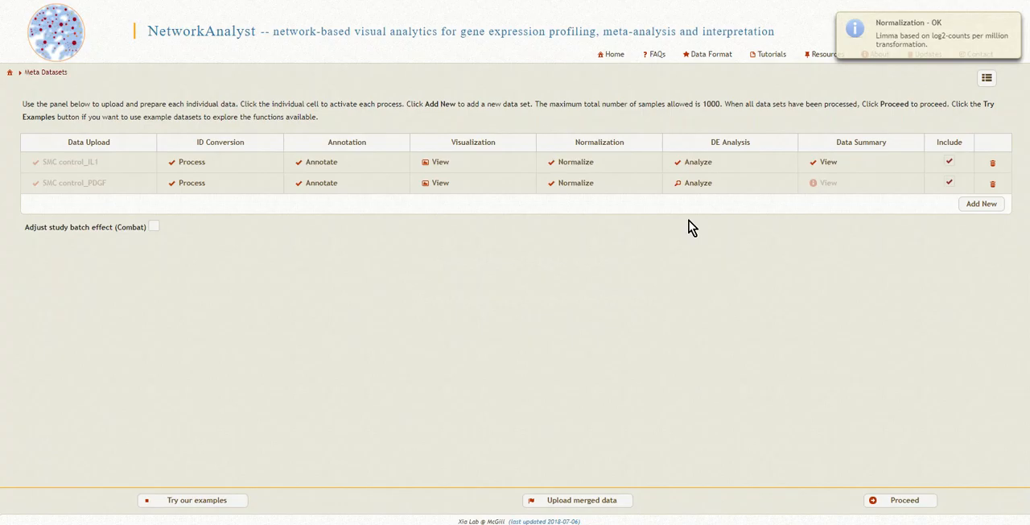
Run the differential expression analysis for control versus PDGF with an FDR cutoff of 0.05 and review the data summary
{"action": "left_click", "coordinate": [693, 183]}
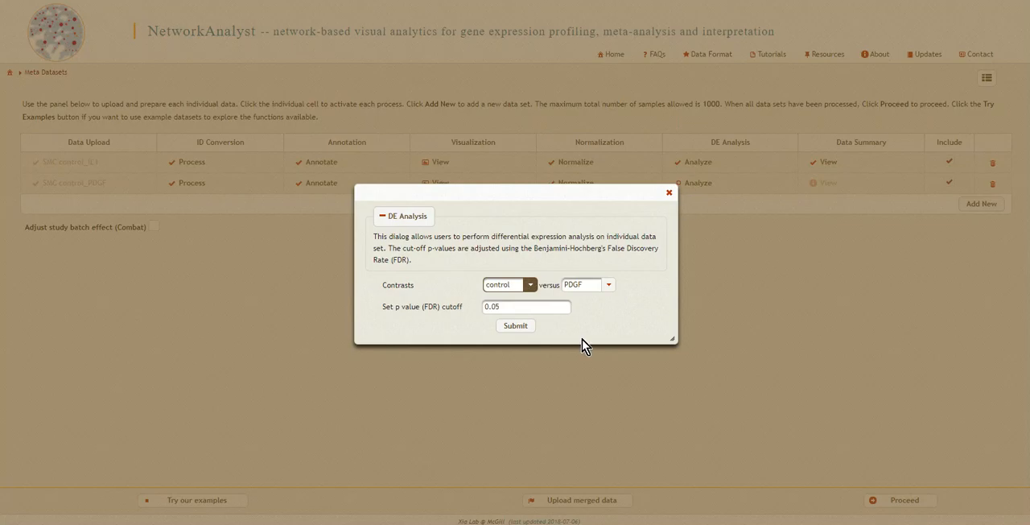
{"action": "left_click", "coordinate": [514, 326]}
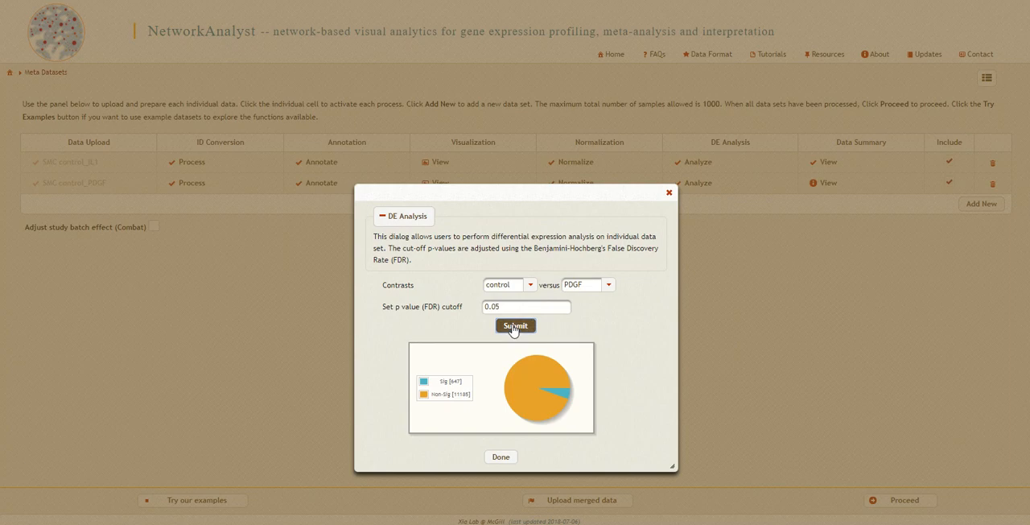
{"action": "left_click", "coordinate": [500, 457]}
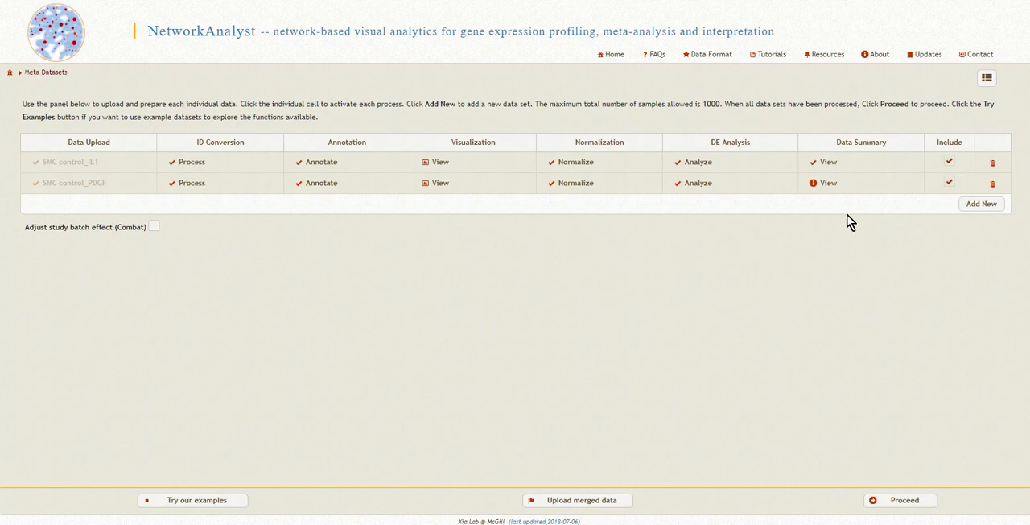
{"action": "left_click", "coordinate": [827, 183]}
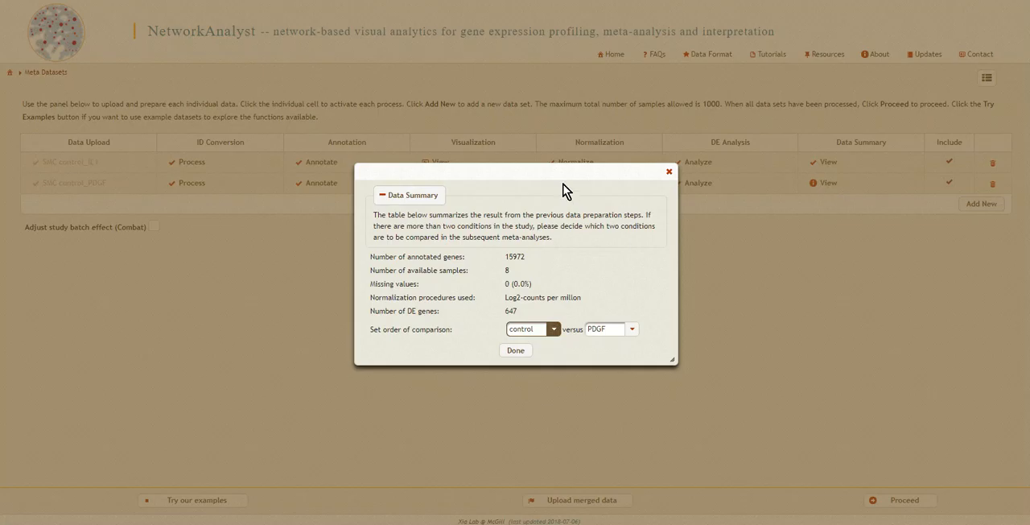
{"action": "left_click", "coordinate": [516, 350]}
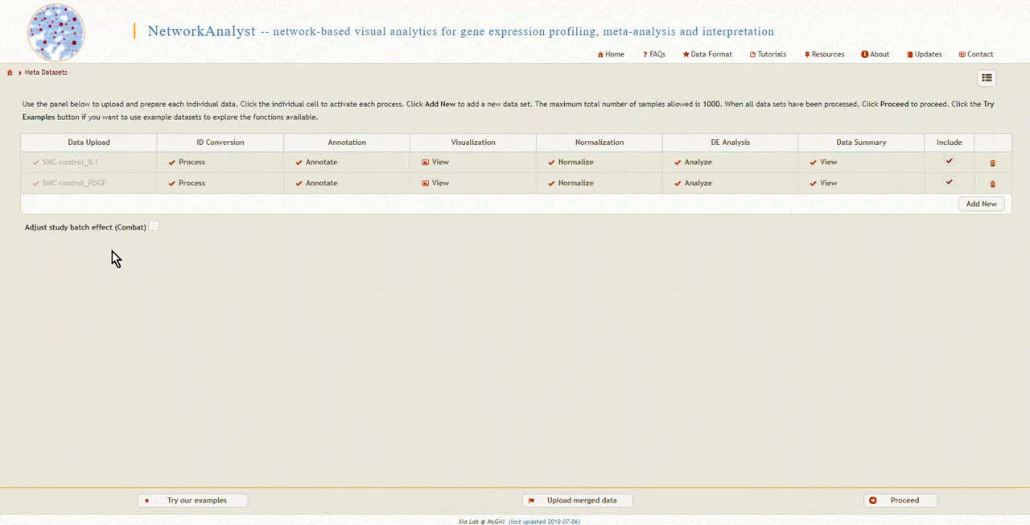
Add a third data set and upload the SMC con IL1-PDGF text file to it
{"action": "left_click", "coordinate": [980, 205]}
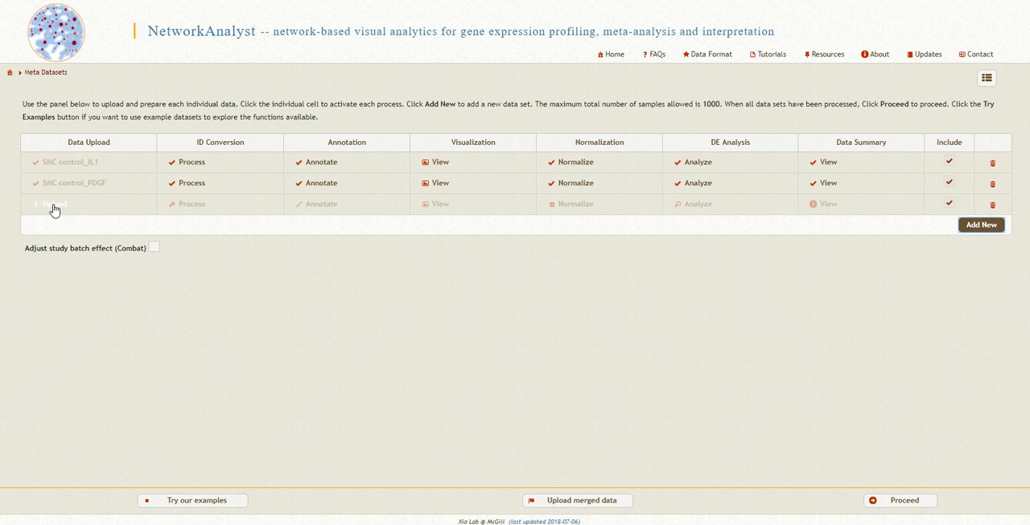
{"action": "left_click", "coordinate": [53, 207]}
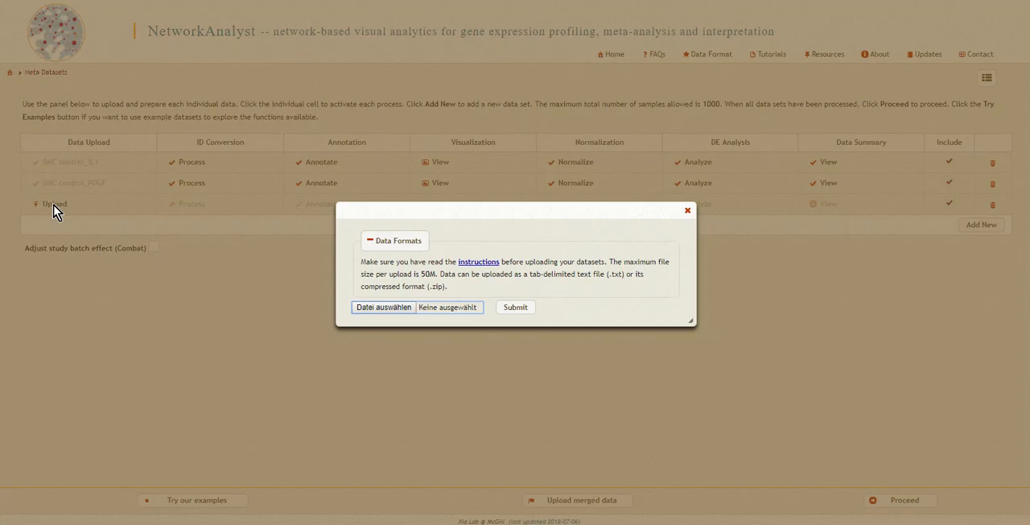
{"action": "left_click", "coordinate": [382, 309]}
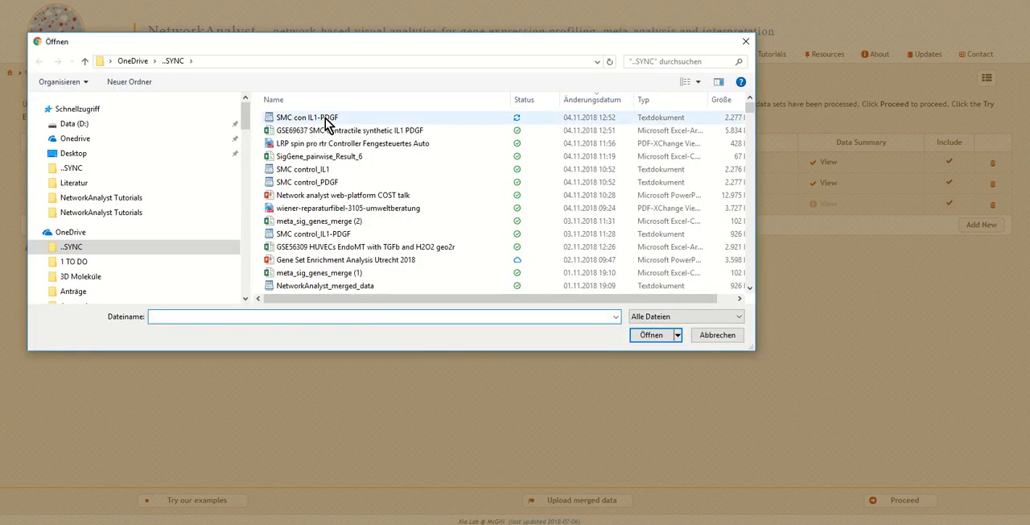
{"action": "left_click", "coordinate": [330, 121]}
{"action": "left_click", "coordinate": [652, 336]}
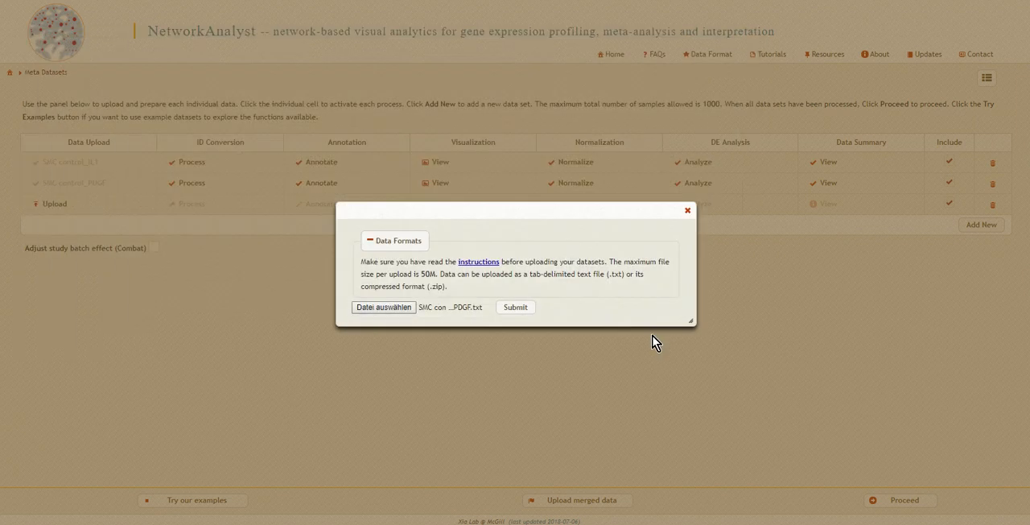
{"action": "left_click", "coordinate": [507, 307]}
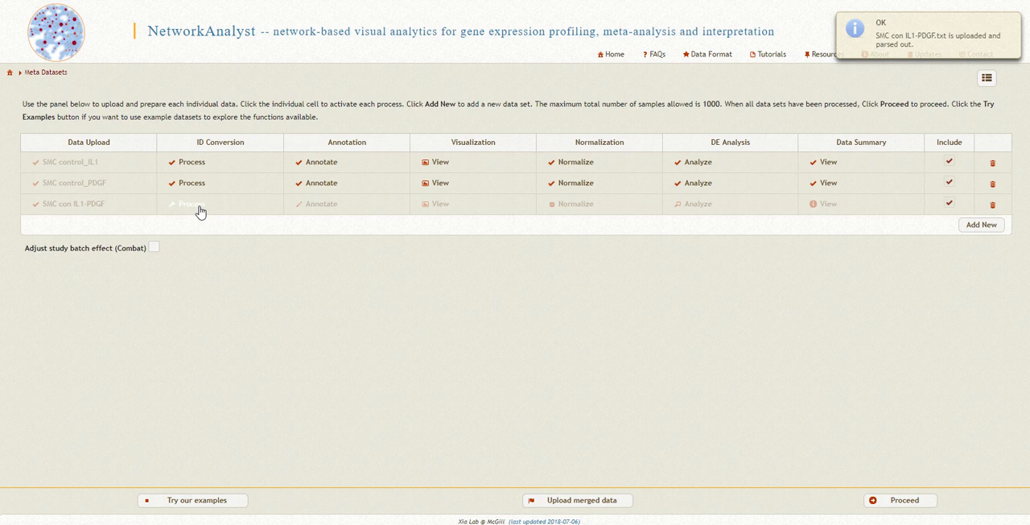
Convert the SMC con IL1-PDGF gene IDs using H. sapiens (human) as organism and Official Gene Symbol as ID type
{"action": "left_click", "coordinate": [200, 207]}
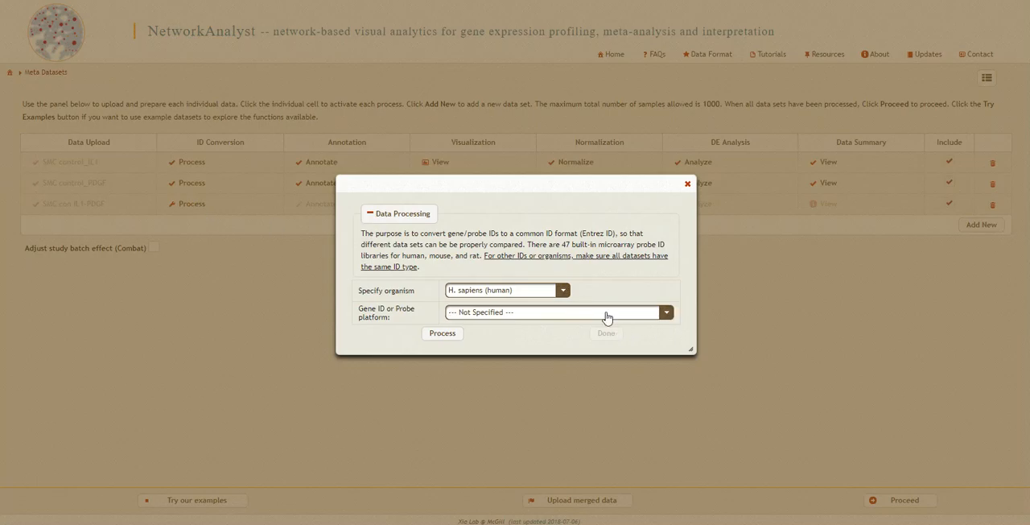
{"action": "left_click", "coordinate": [605, 315]}
{"action": "left_click", "coordinate": [560, 385]}
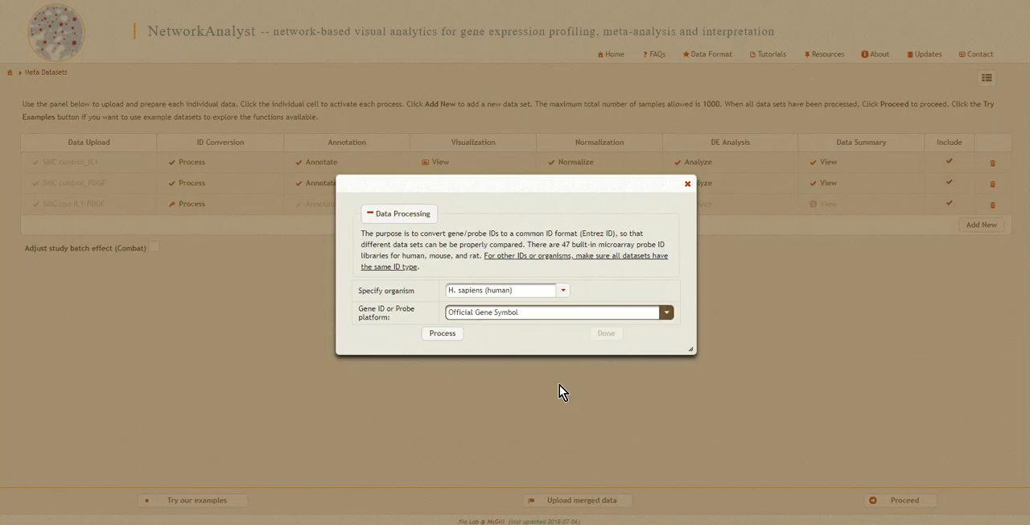
{"action": "left_click", "coordinate": [450, 334]}
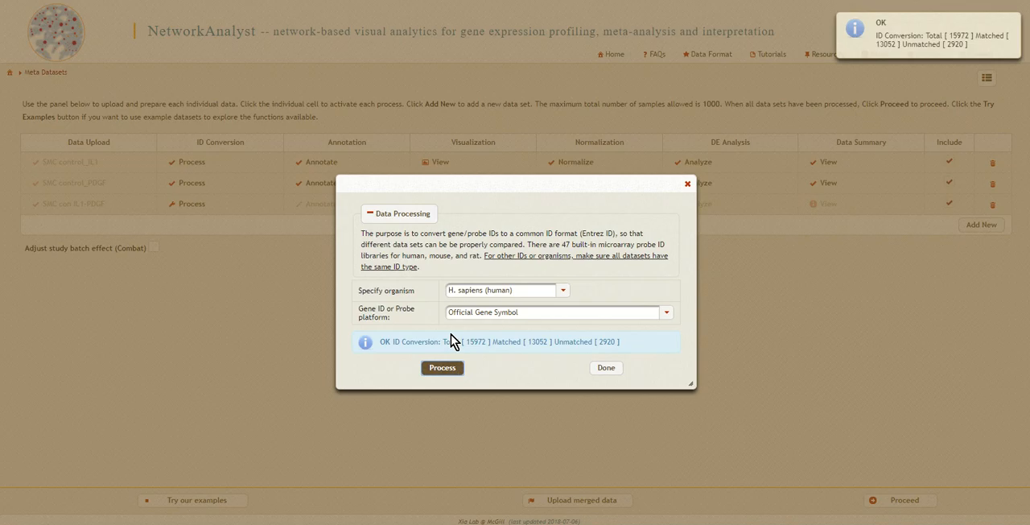
{"action": "left_click", "coordinate": [603, 370]}
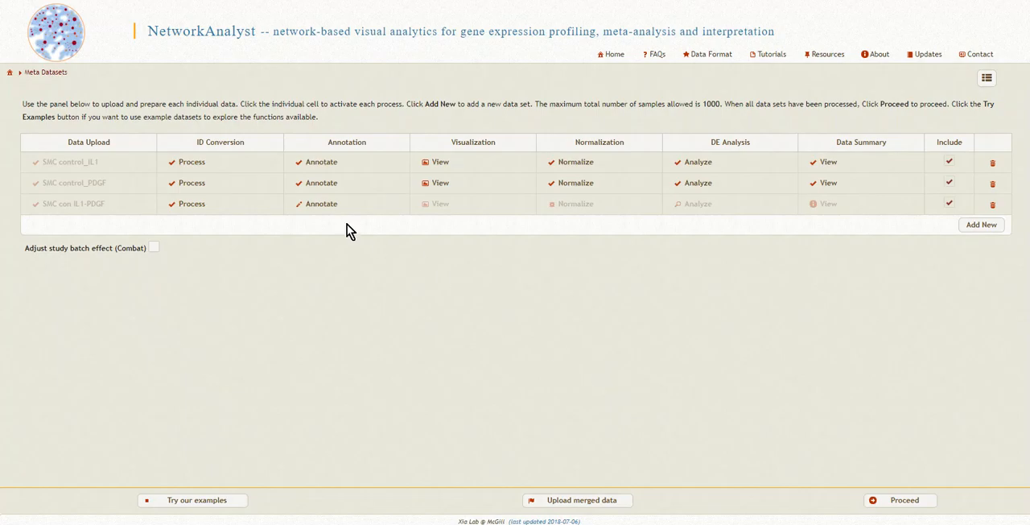
Annotate the SMC con IL1-PDGF data set using TREATMENT as the condition
{"action": "left_click", "coordinate": [327, 205]}
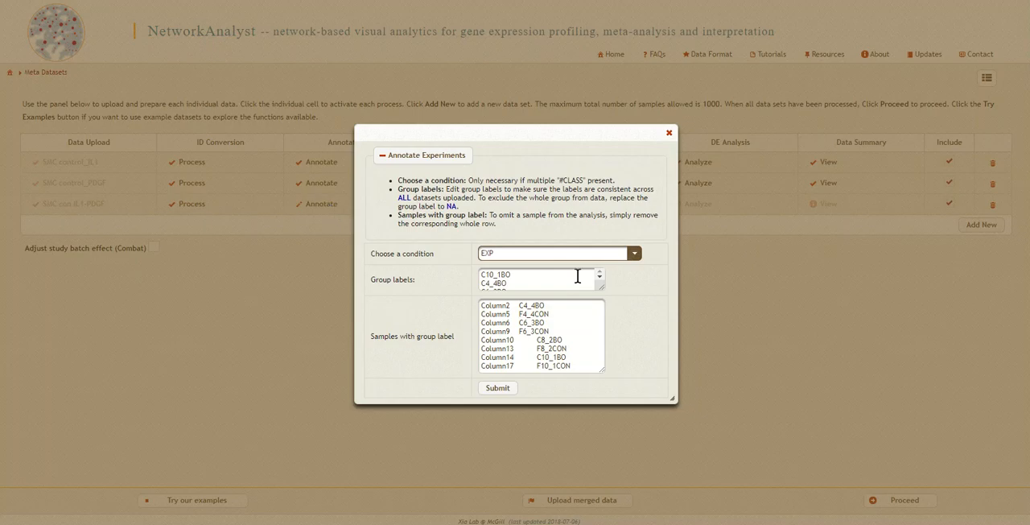
{"action": "left_click", "coordinate": [635, 254]}
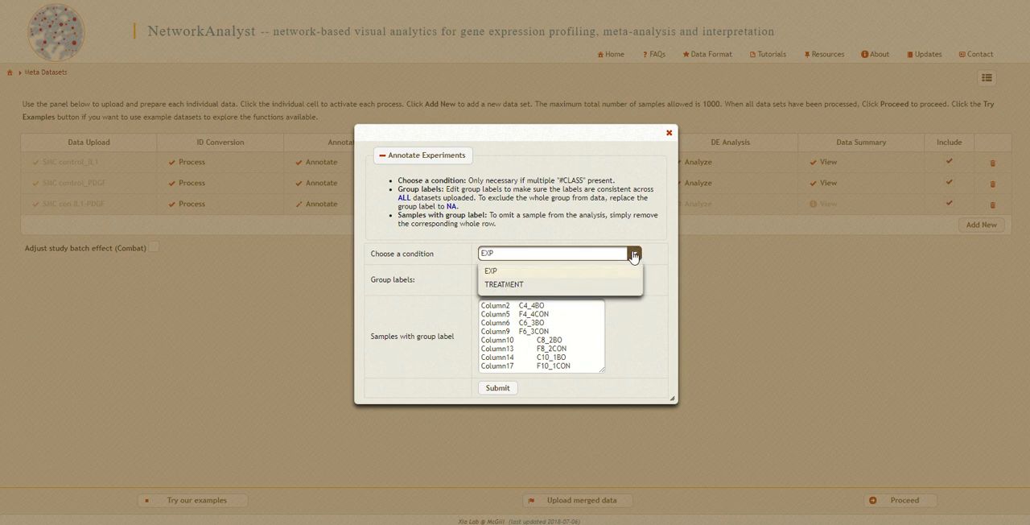
{"action": "left_click", "coordinate": [561, 285]}
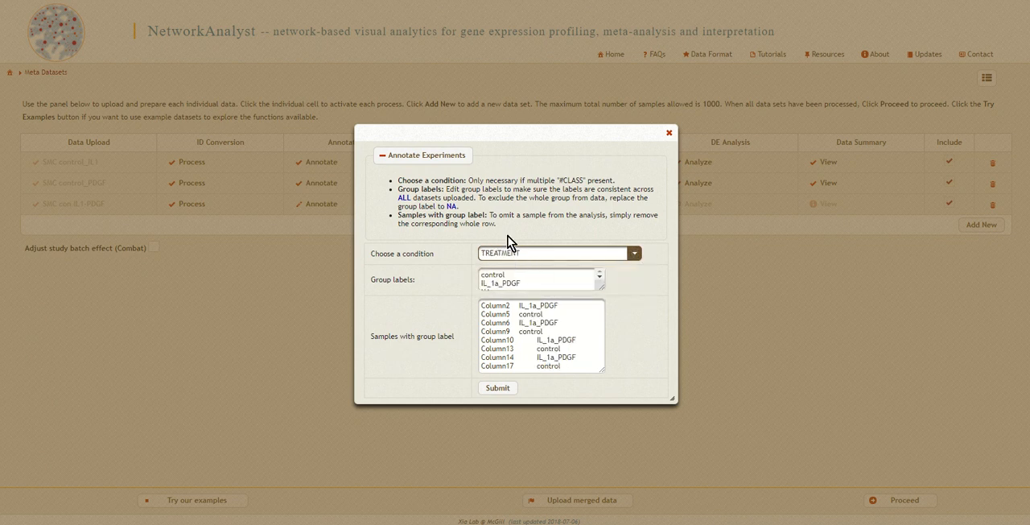
{"action": "left_click", "coordinate": [498, 388]}
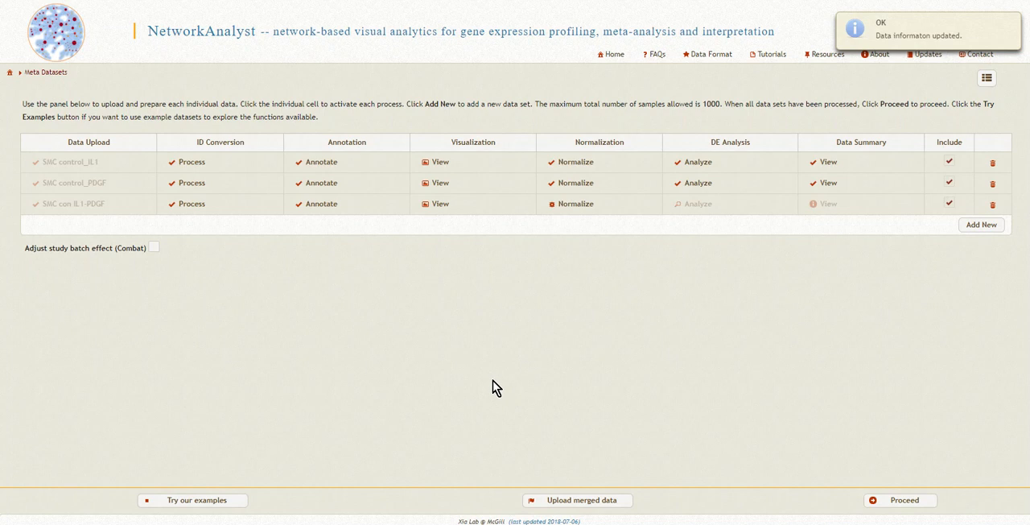
Normalize SMC con IL1-PDGF as RNA-seq data (counts) with the log2-counts per million procedure, without auto-scaling
{"action": "left_click", "coordinate": [577, 203]}
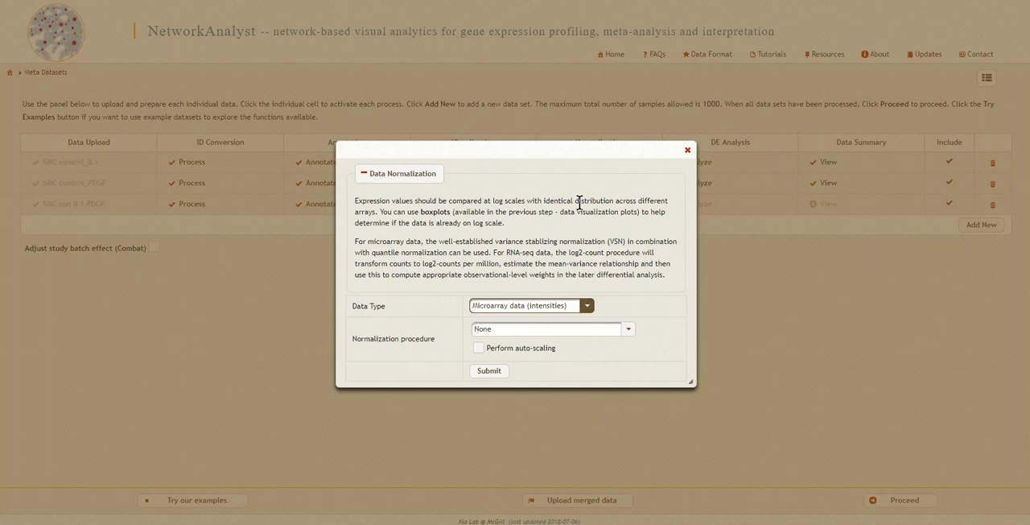
{"action": "left_click", "coordinate": [588, 308]}
{"action": "left_click", "coordinate": [548, 336]}
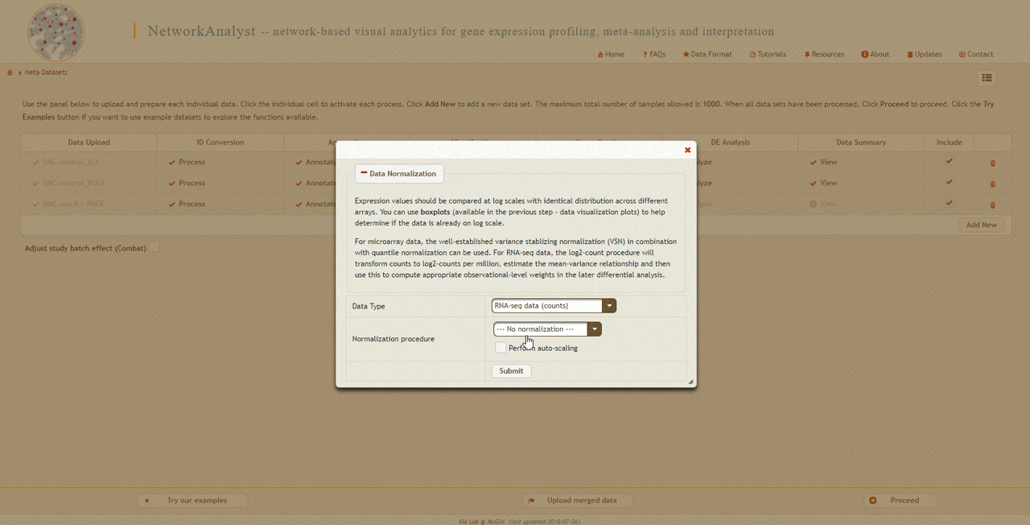
{"action": "left_click", "coordinate": [544, 330]}
{"action": "left_click", "coordinate": [532, 362]}
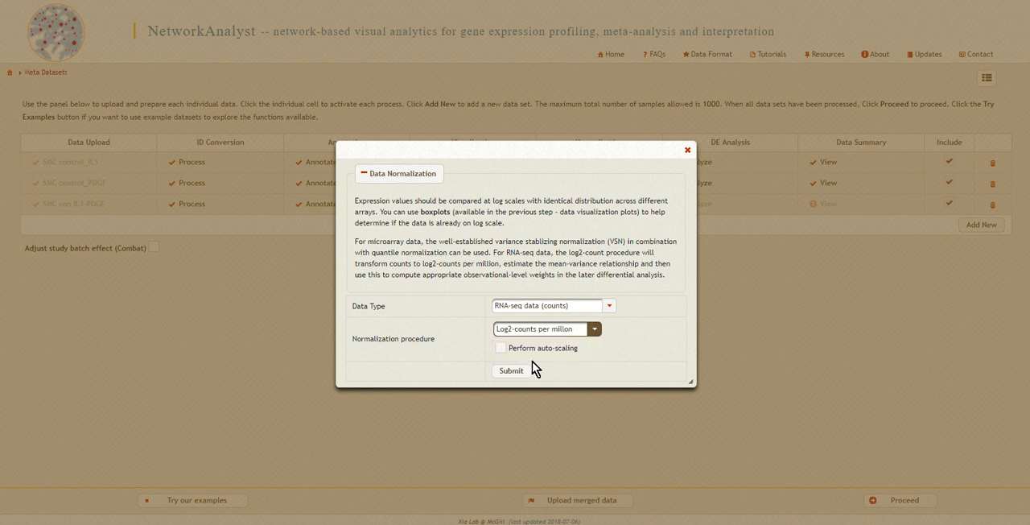
{"action": "left_click", "coordinate": [515, 371]}
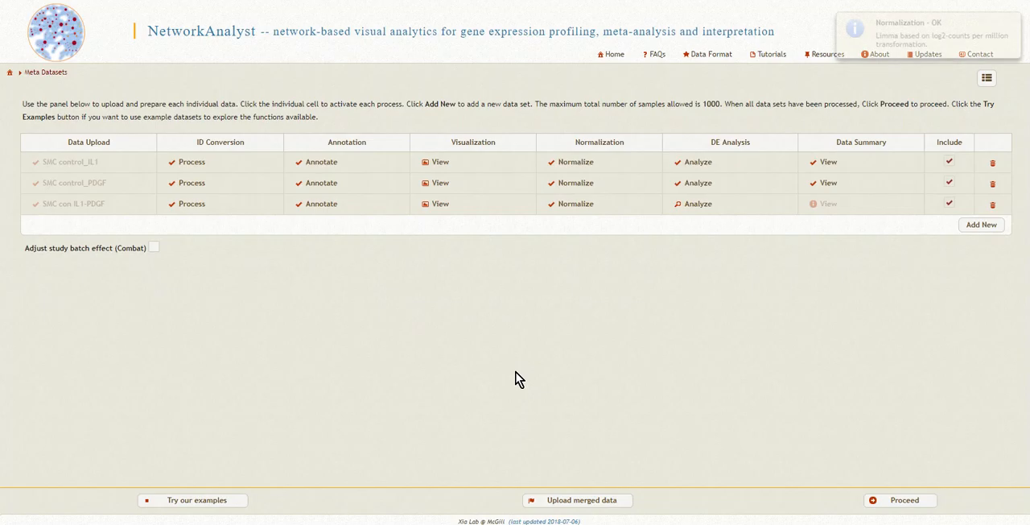
Run the differential expression analysis for control versus IL_1a_PDGF with an FDR cutoff of 0.05 and review the data summary
{"action": "left_click", "coordinate": [694, 211]}
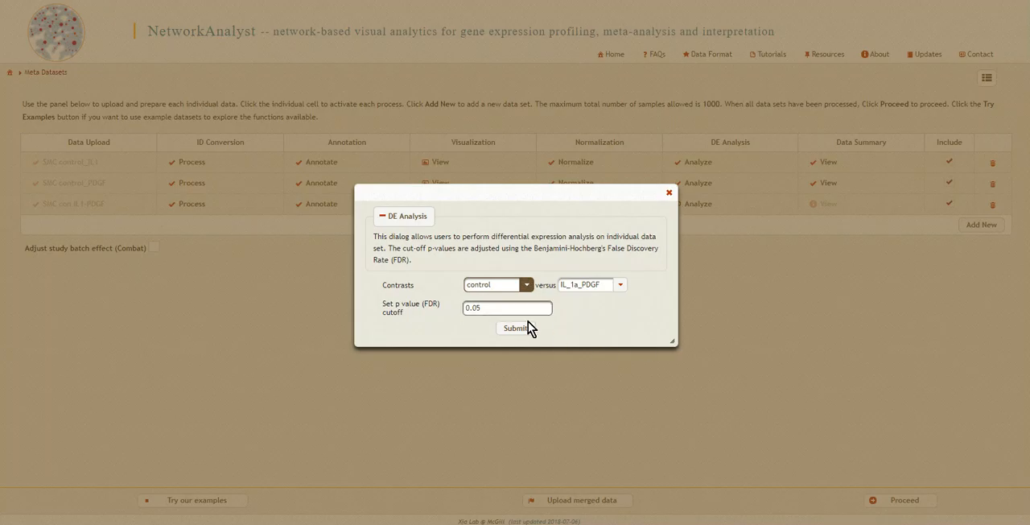
{"action": "left_click", "coordinate": [516, 327]}
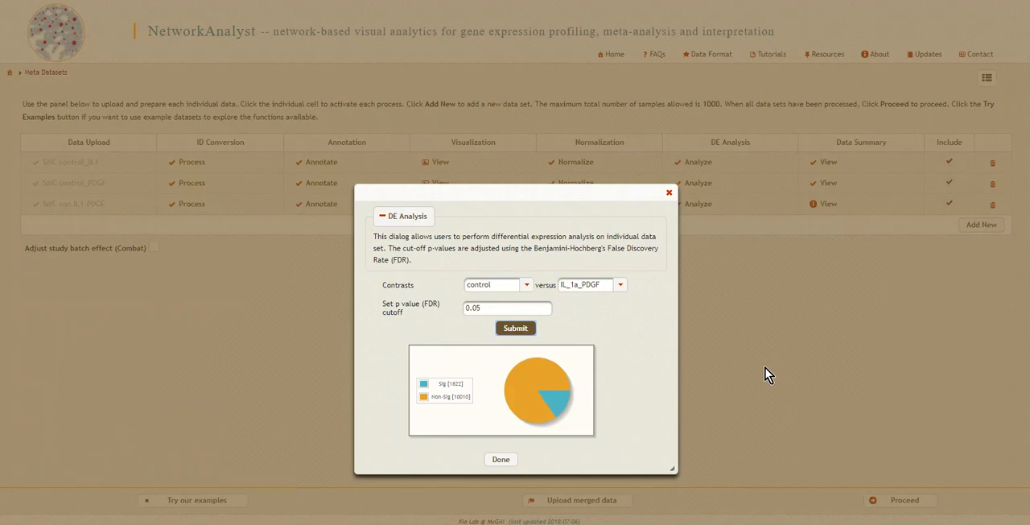
{"action": "mouse_move", "coordinate": [563, 404]}
{"action": "left_click", "coordinate": [507, 459]}
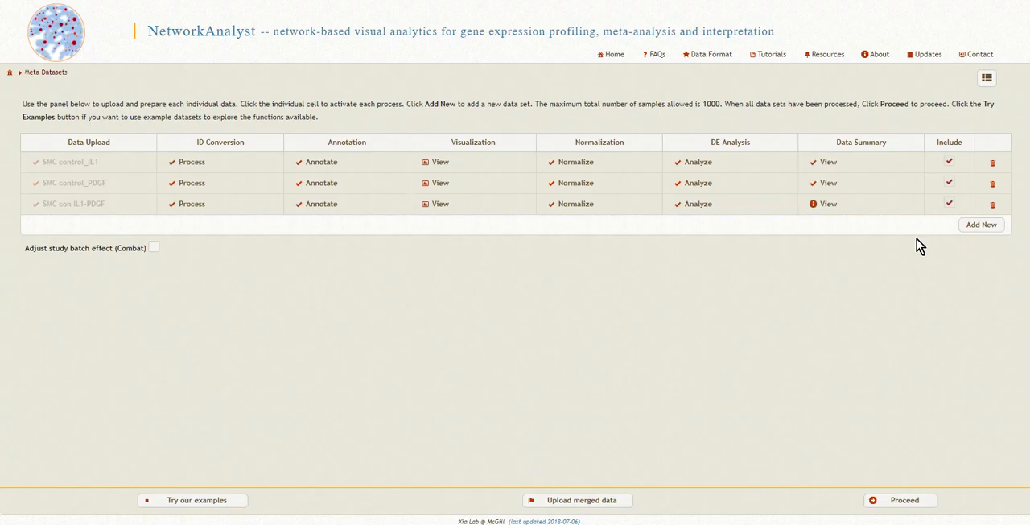
{"action": "left_click", "coordinate": [821, 206]}
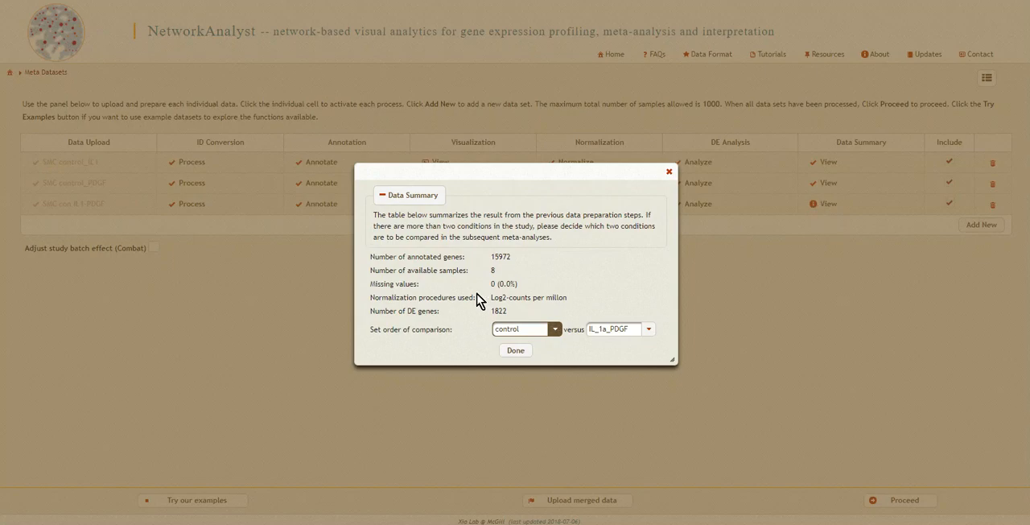
{"action": "left_click", "coordinate": [515, 351]}
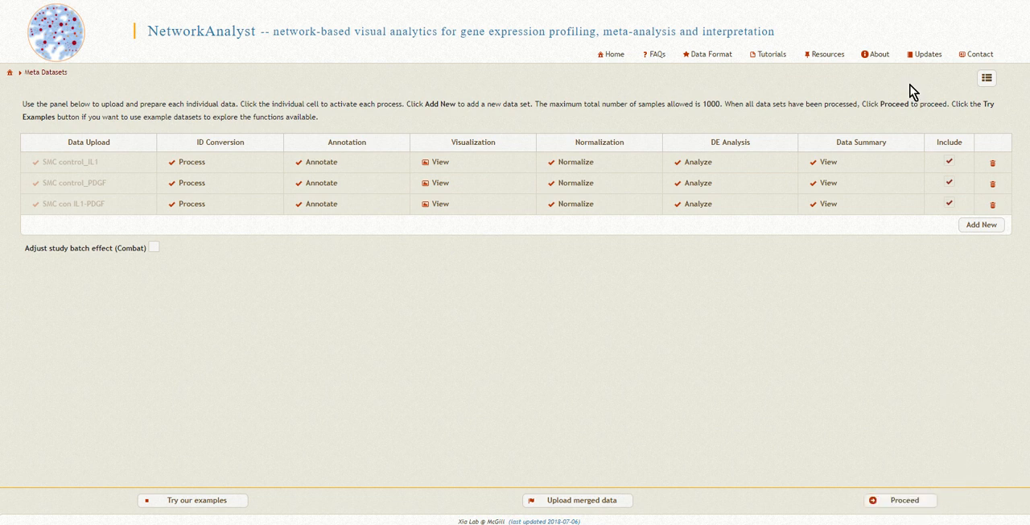
Run the integrity check on the three data sets, review its result and dismiss it
{"action": "left_click", "coordinate": [990, 79]}
{"action": "left_click", "coordinate": [910, 502]}
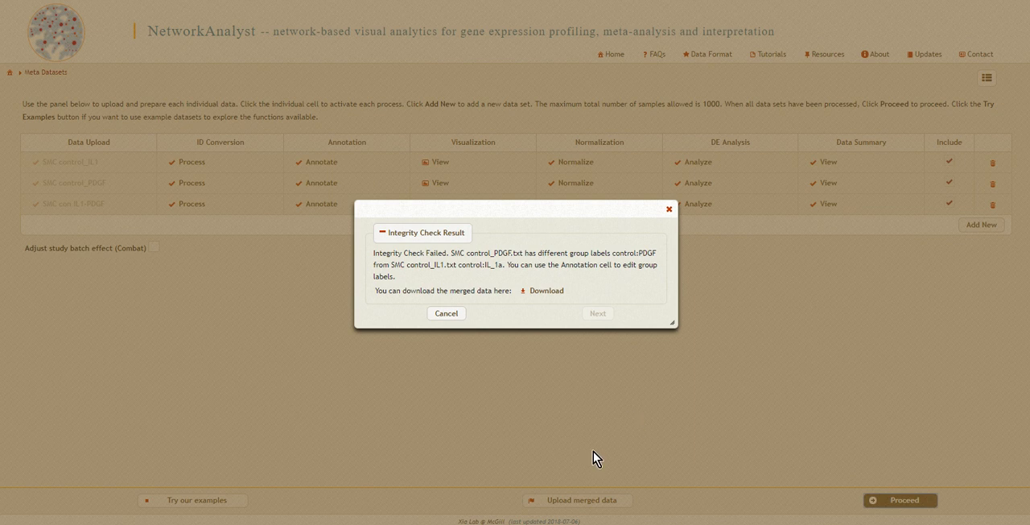
{"action": "left_click", "coordinate": [447, 314]}
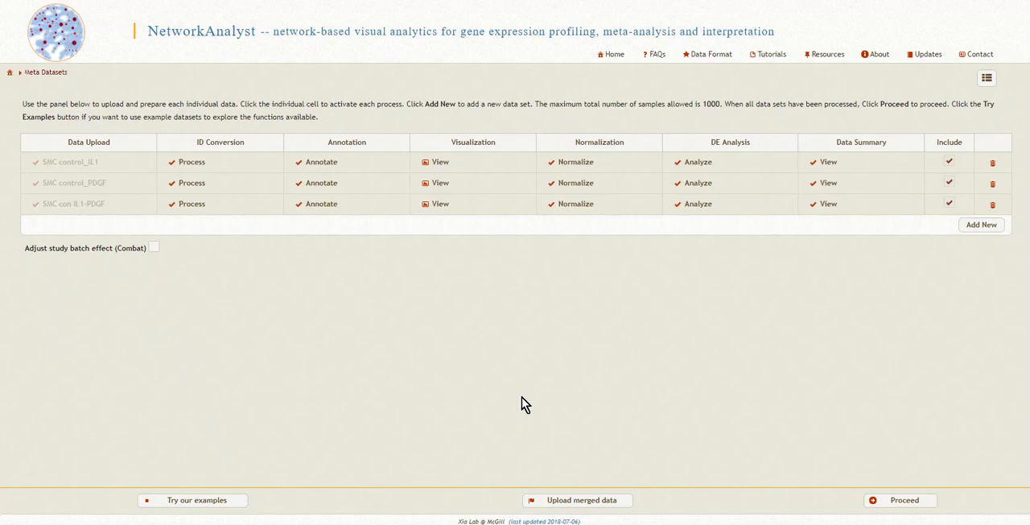
Check the group labels of SMC control_IL1 and SMC control_PDGF and resubmit both annotations with the TREATMENT condition
{"action": "left_click", "coordinate": [322, 163]}
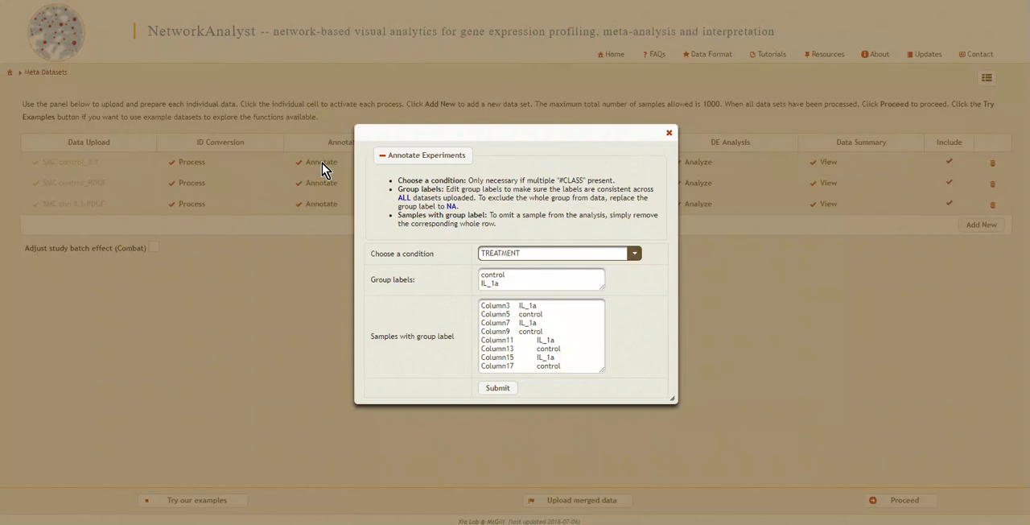
{"action": "left_click", "coordinate": [517, 276]}
{"action": "left_click", "coordinate": [502, 389]}
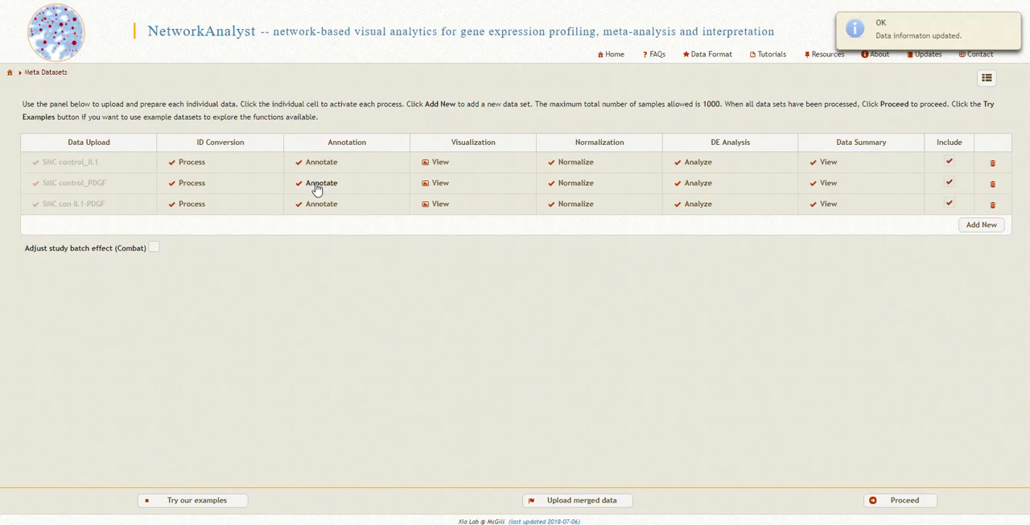
{"action": "left_click", "coordinate": [317, 184]}
{"action": "left_click", "coordinate": [490, 272]}
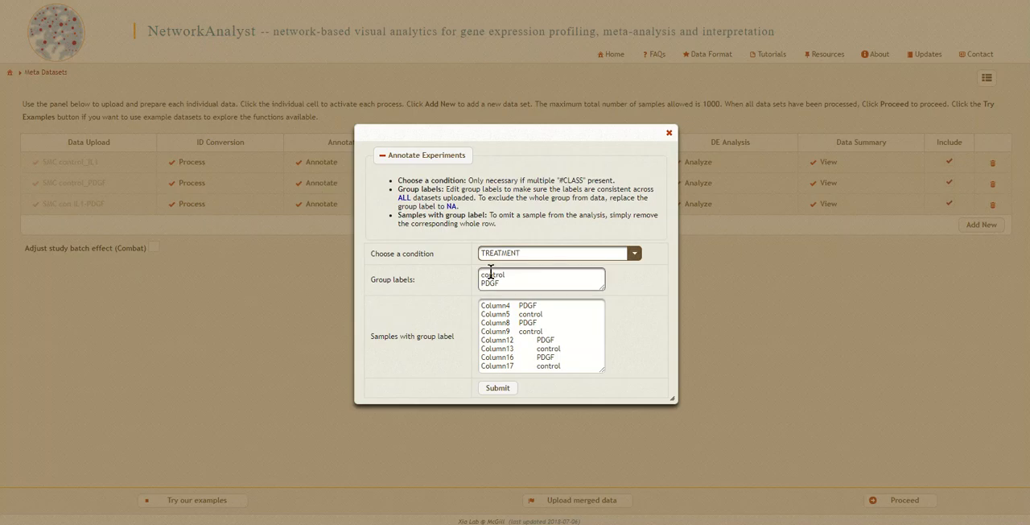
{"action": "left_click", "coordinate": [499, 388]}
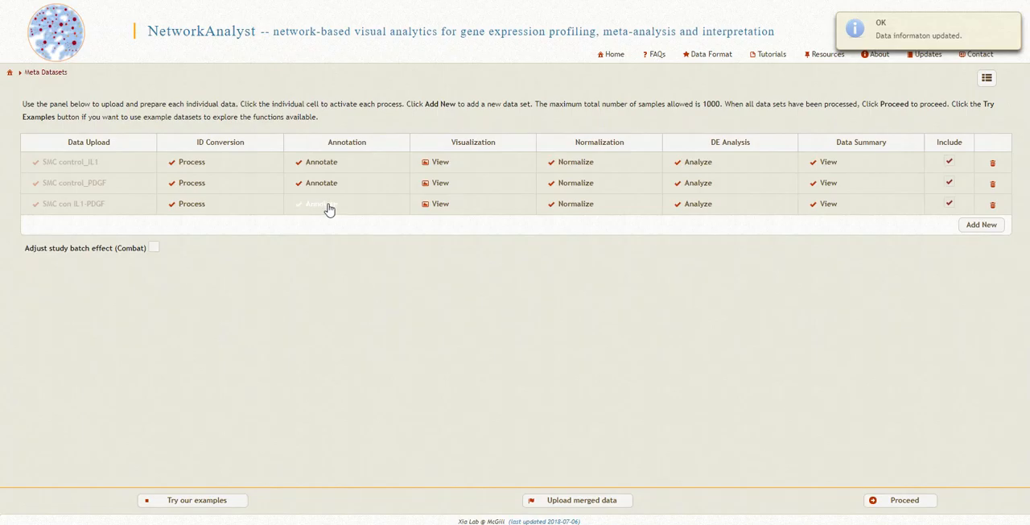
In the SMC con IL1-PDGF annotation, replace the treated group label's first underscore with a hyphen, remove the second, and rerun the integrity check
{"action": "left_click", "coordinate": [328, 208]}
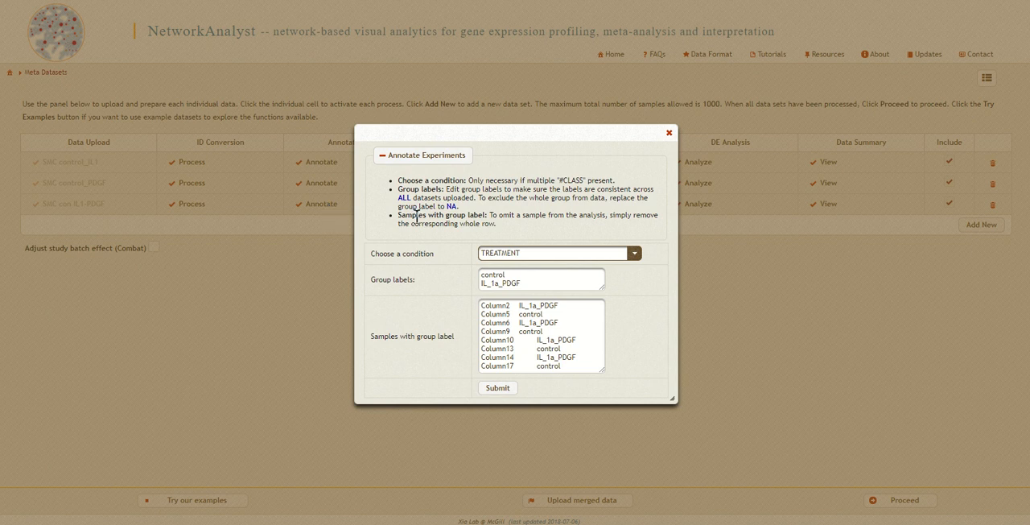
{"action": "left_click", "coordinate": [490, 284]}
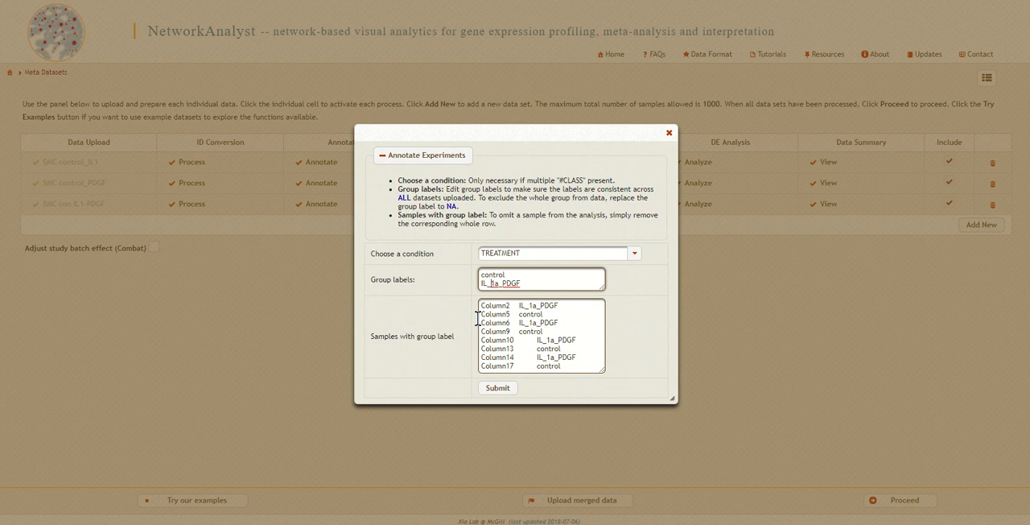
{"action": "key", "text": "BackSpace"}
{"action": "type", "text": "-"}
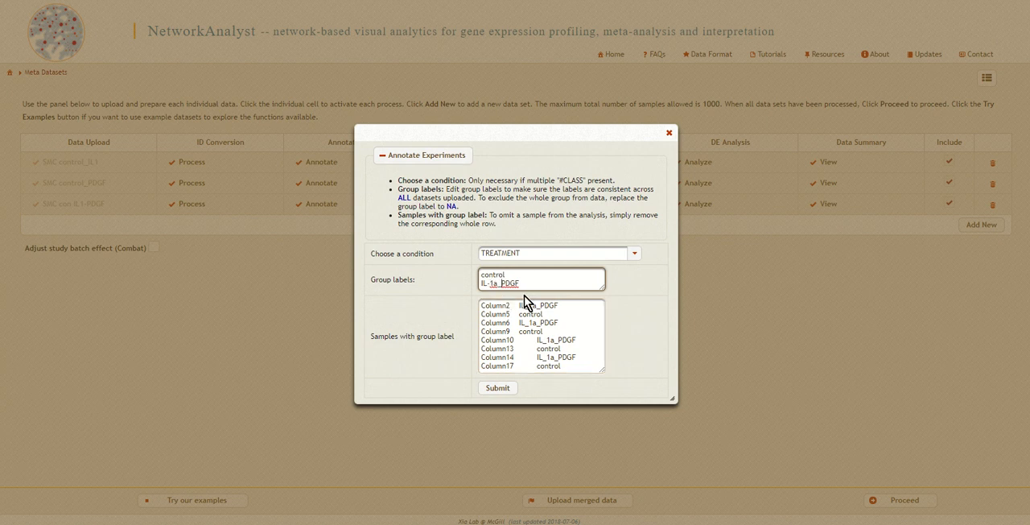
{"action": "key", "text": "Right"}
{"action": "key", "text": "Right"}
{"action": "key", "text": "Right"}
{"action": "key", "text": "BackSpace"}
{"action": "left_click", "coordinate": [497, 389]}
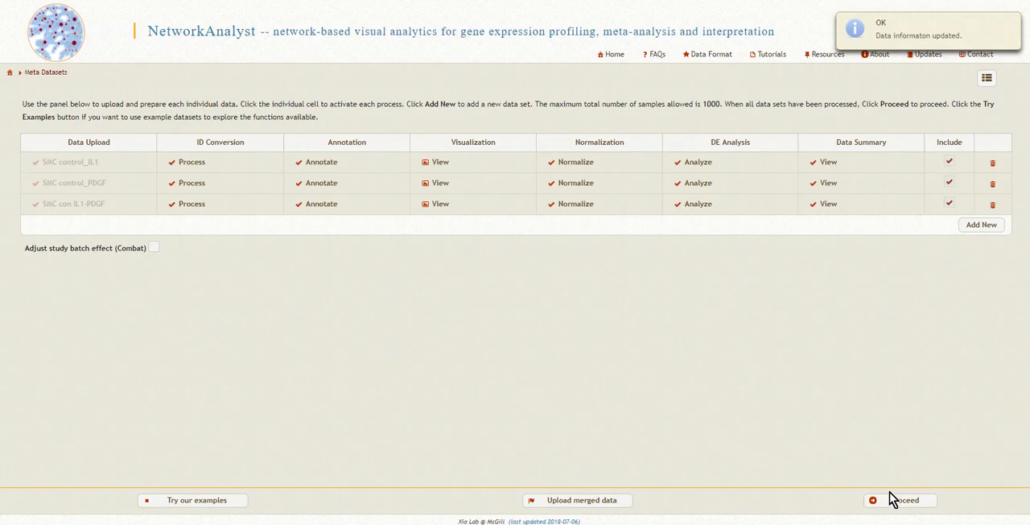
{"action": "left_click", "coordinate": [893, 499]}
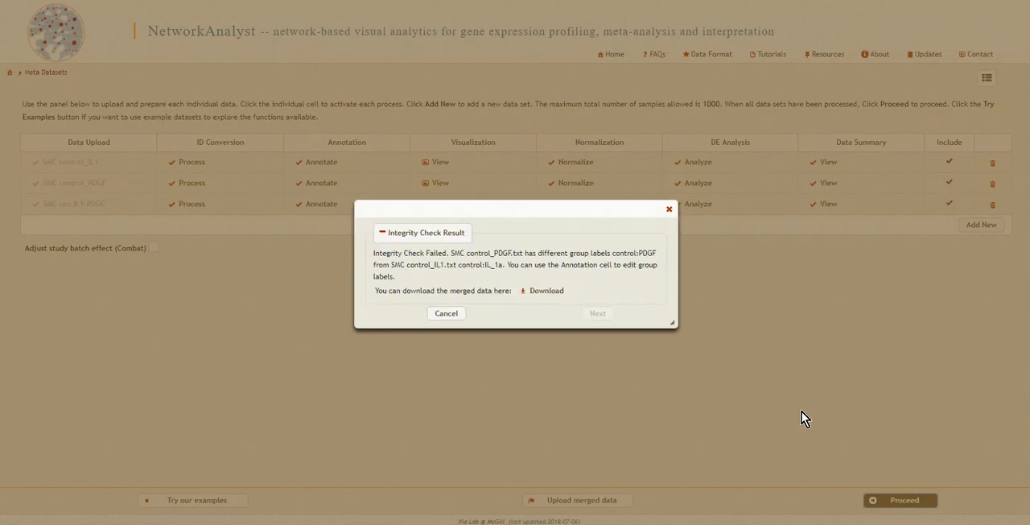
{"action": "left_click", "coordinate": [447, 317]}
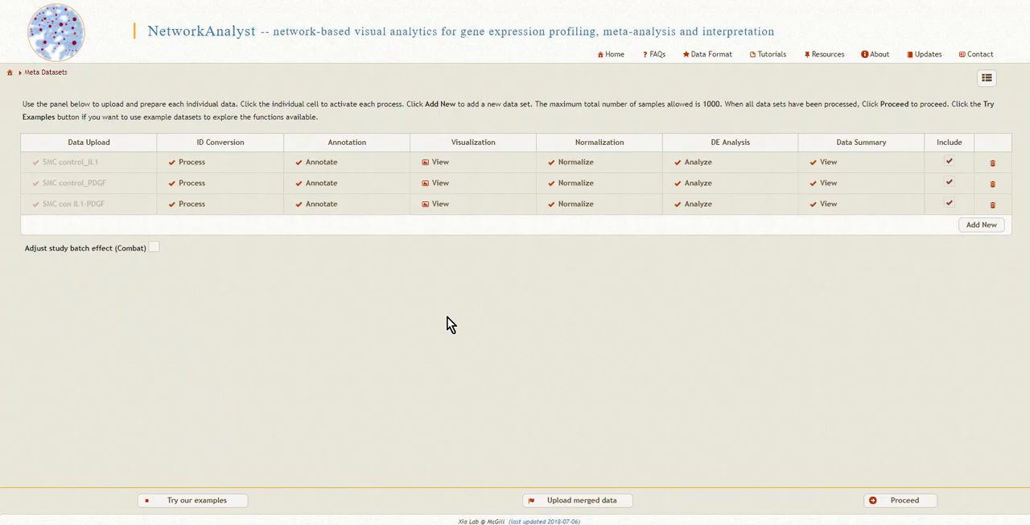